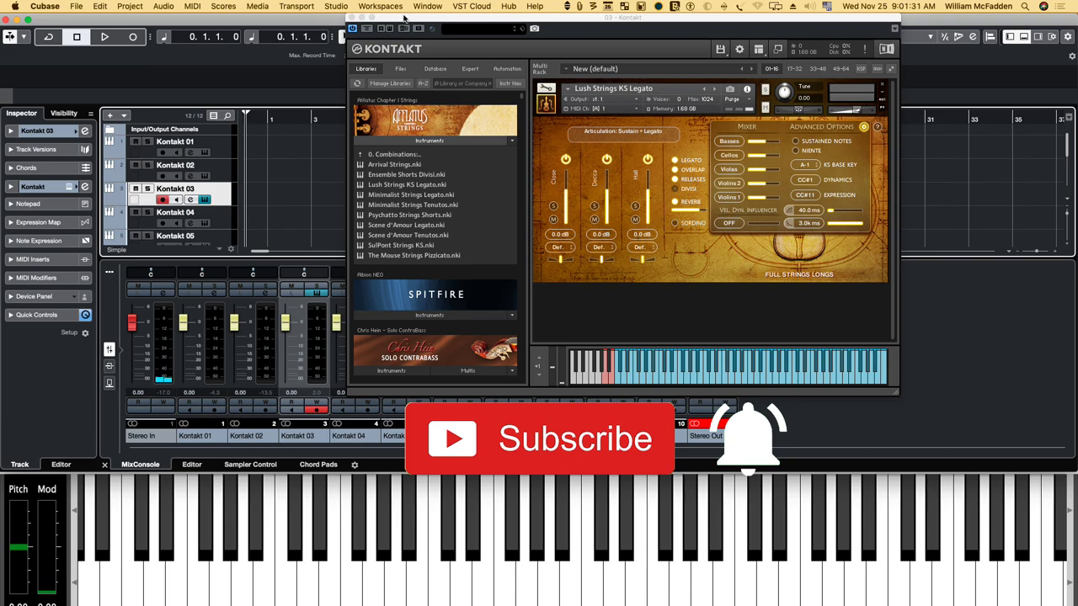
# Drag the Kontakt instrument window further to the left on screen
pyautogui.moveTo(403, 17); pyautogui.dragTo(301, 17)
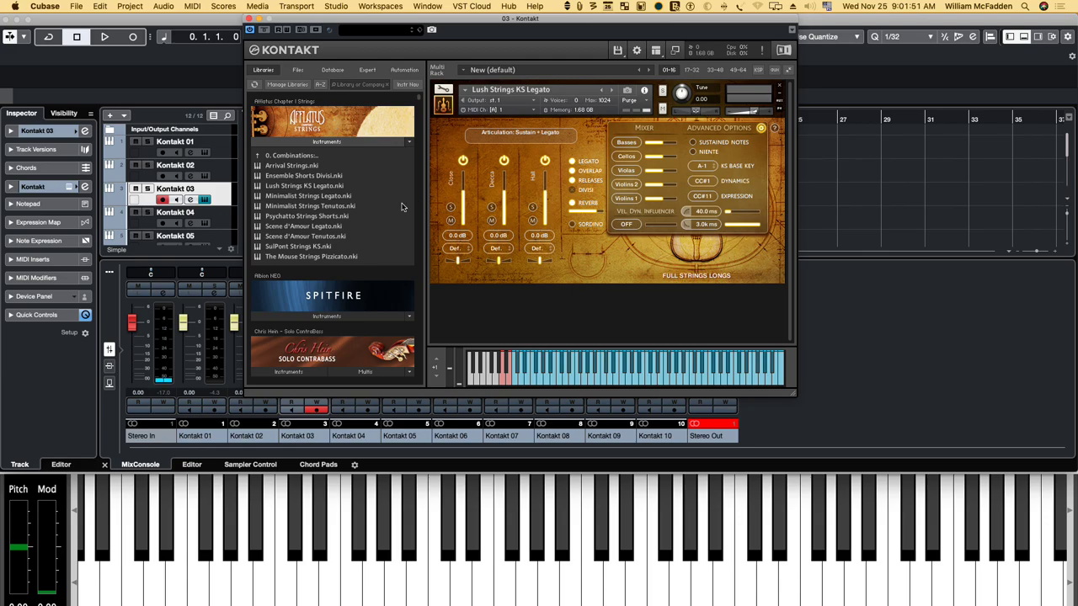
# Go up to the Afflatus category folders, open 0. Combinations, then close Kontakt
pyautogui.click(289, 156)
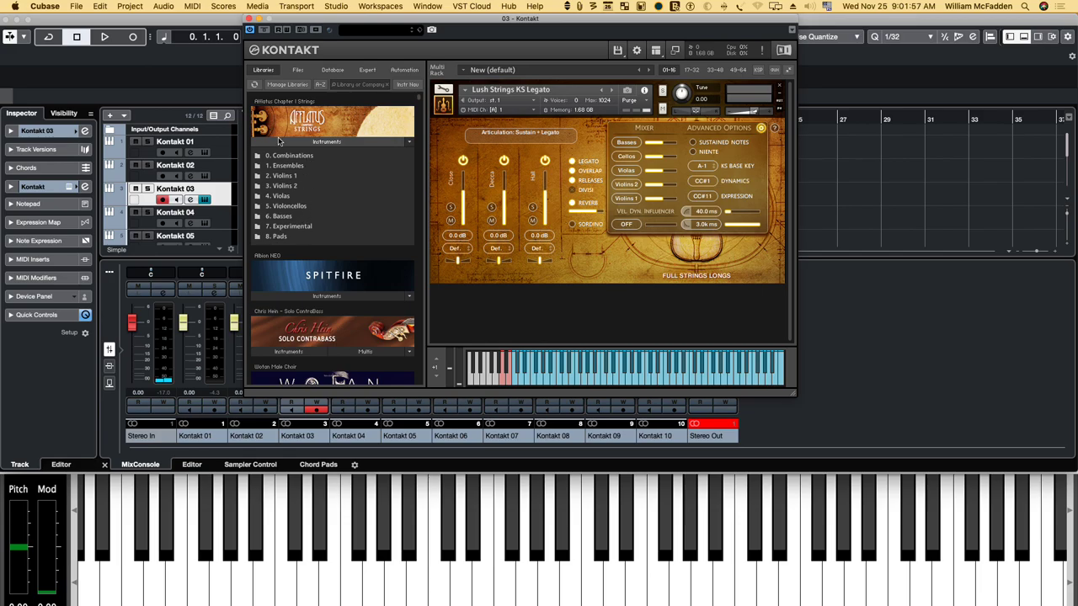
pyautogui.doubleClick(293, 157)
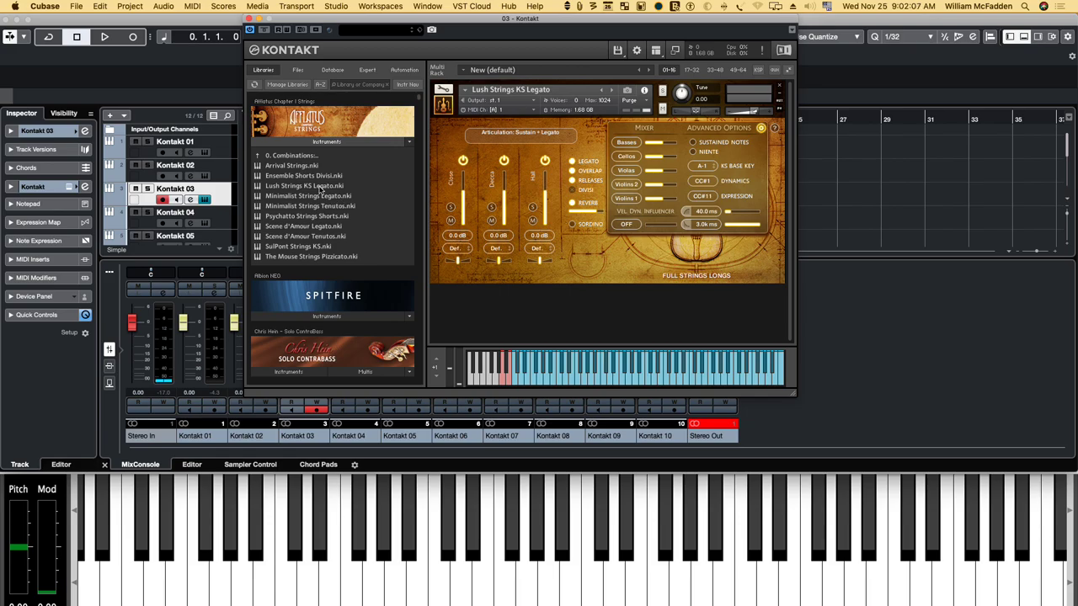
pyautogui.click(249, 18)
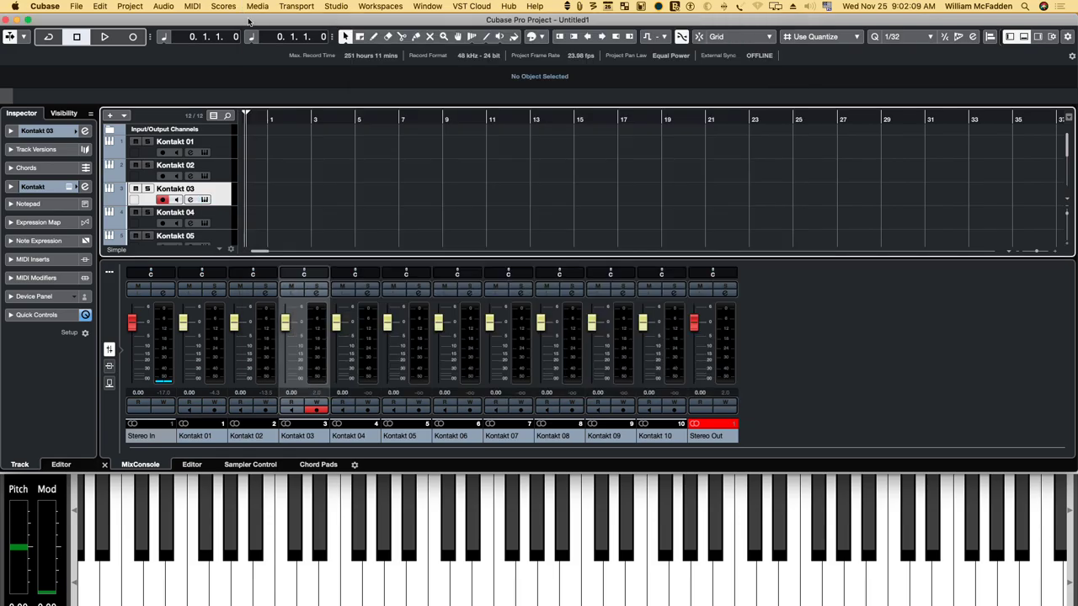
# Reopen the Kontakt 03 instrument to show the Lush Strings KS Legato patch
pyautogui.click(204, 199)
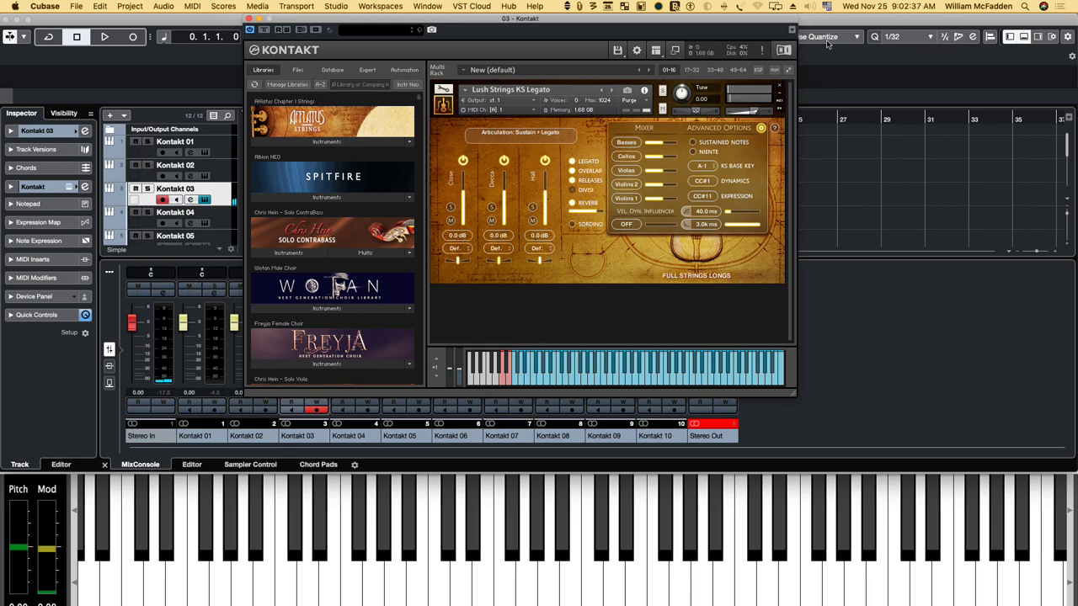
# Uncheck Browser in Kontakt's View menu so only the instrument panel remains
pyautogui.click(618, 51)
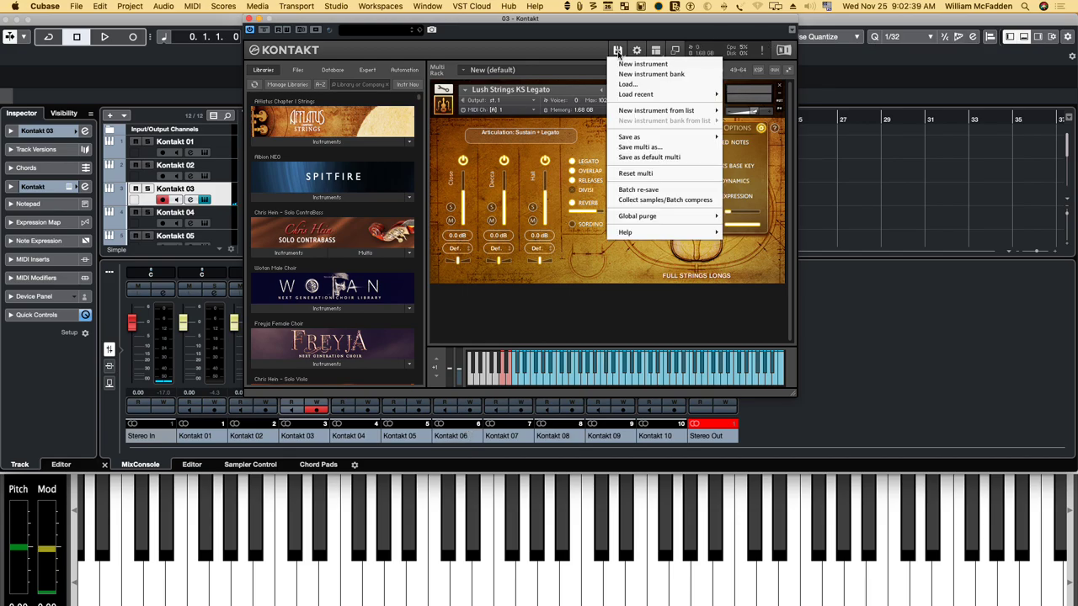
pyautogui.click(655, 52)
pyautogui.click(658, 65)
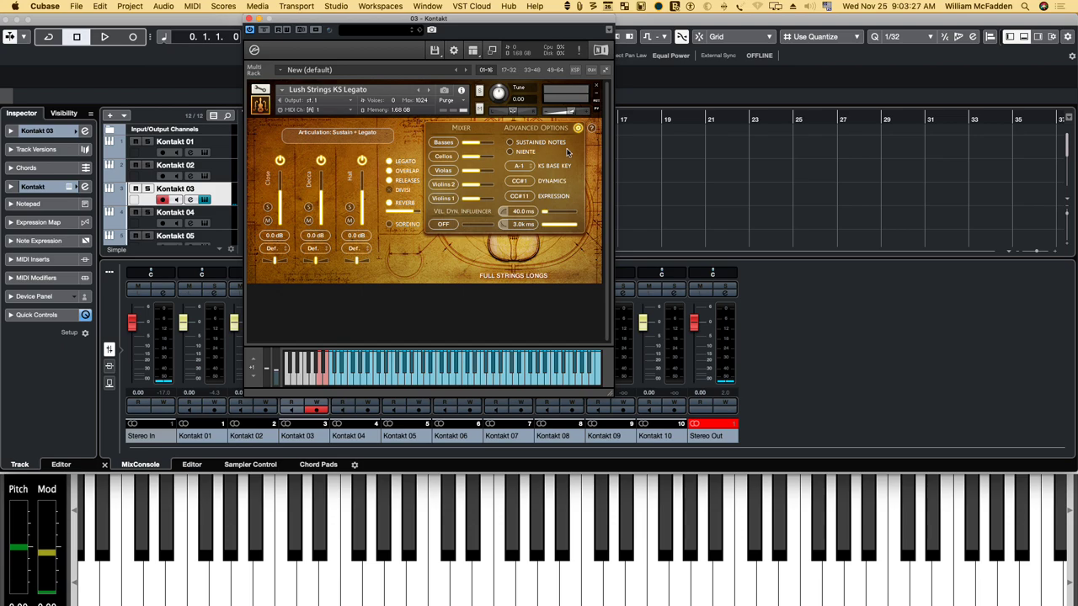
# Switch the Lush Strings KS Legato Advanced Options to Niente
pyautogui.click(539, 151)
# Close Kontakt 03's window and open Kontakt 01's instrument holding Arrival Strings
pyautogui.click(249, 18)
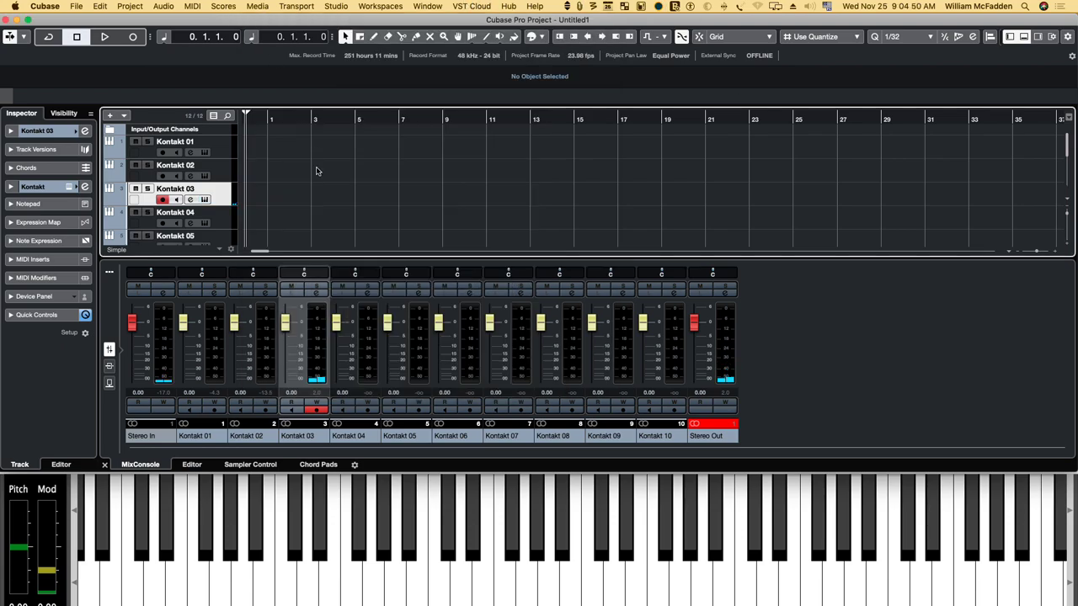
pyautogui.click(225, 151)
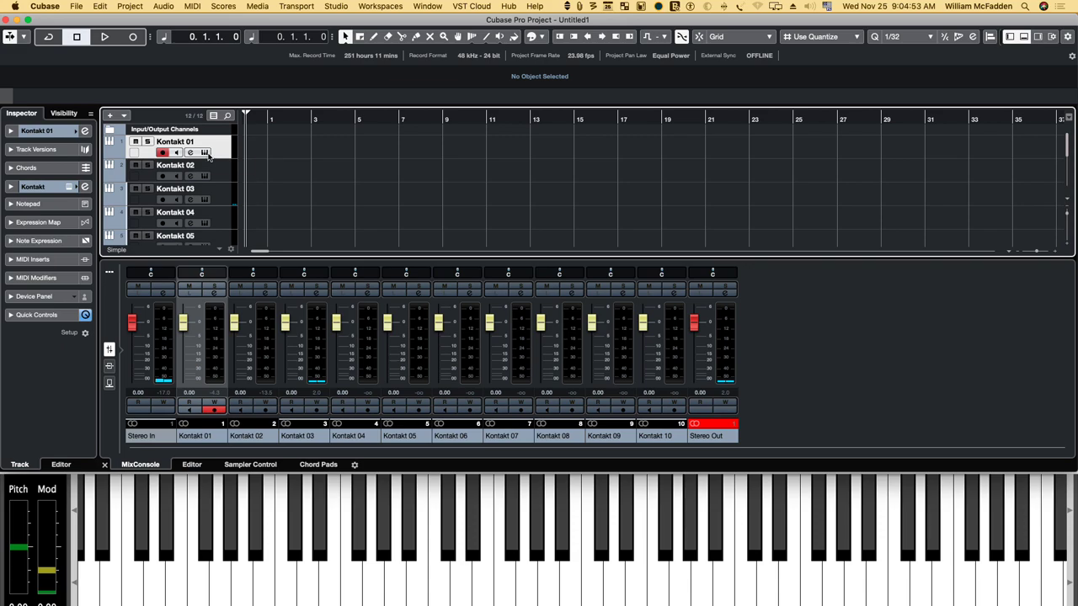
pyautogui.click(205, 153)
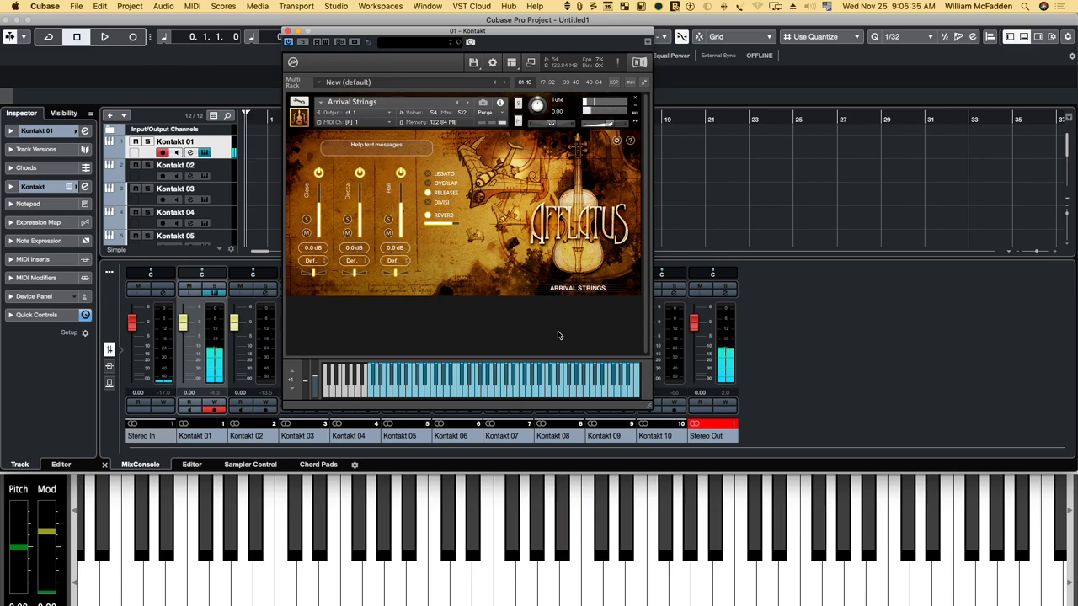
# Close the Kontakt 01 window and open Kontakt 02's instrument
pyautogui.click(286, 30)
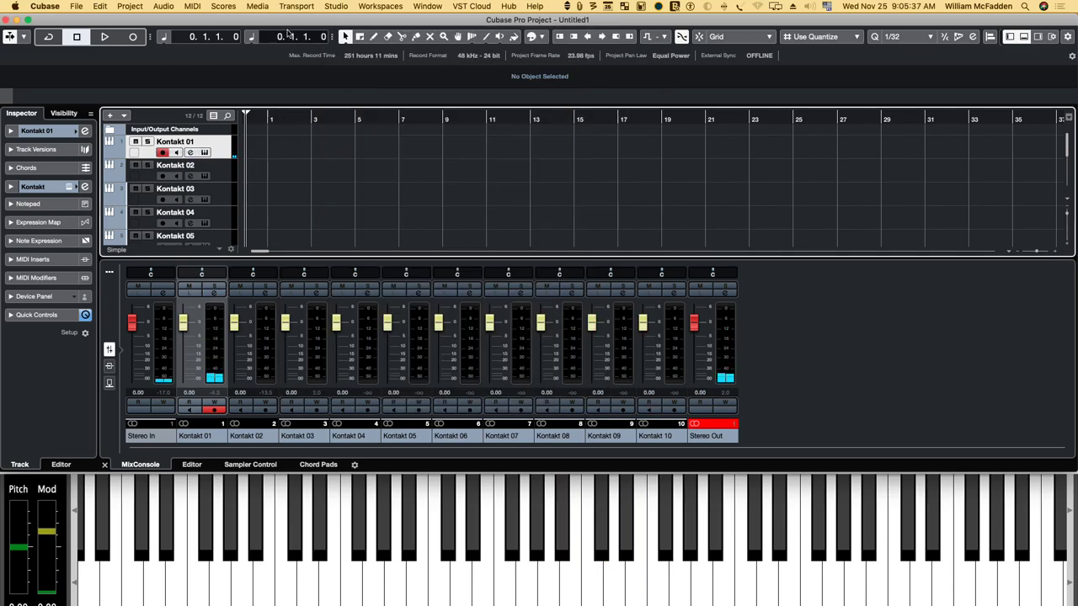
pyautogui.click(215, 172)
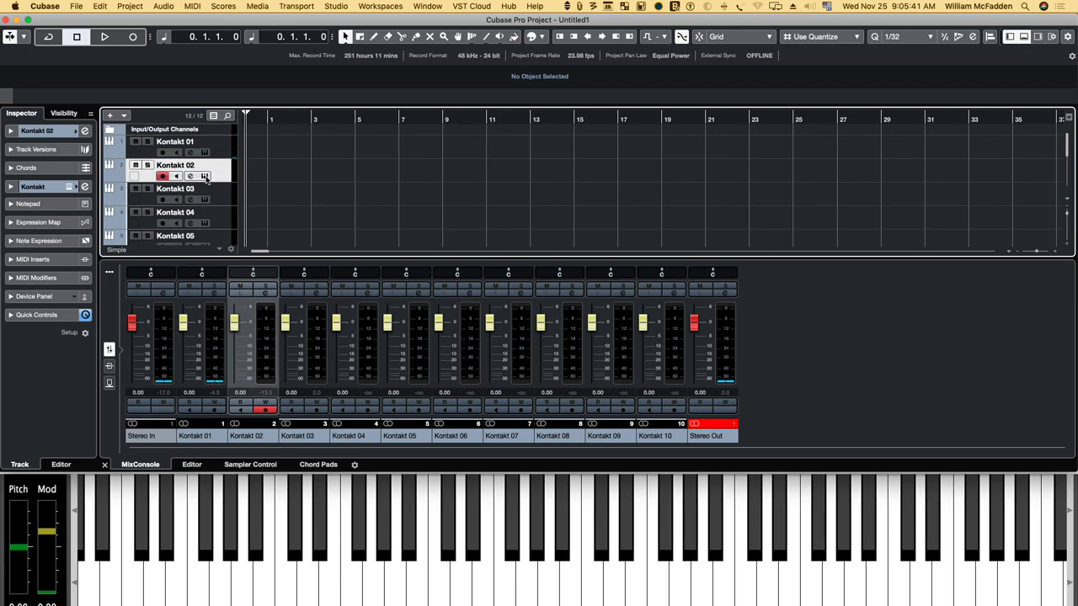
pyautogui.click(204, 177)
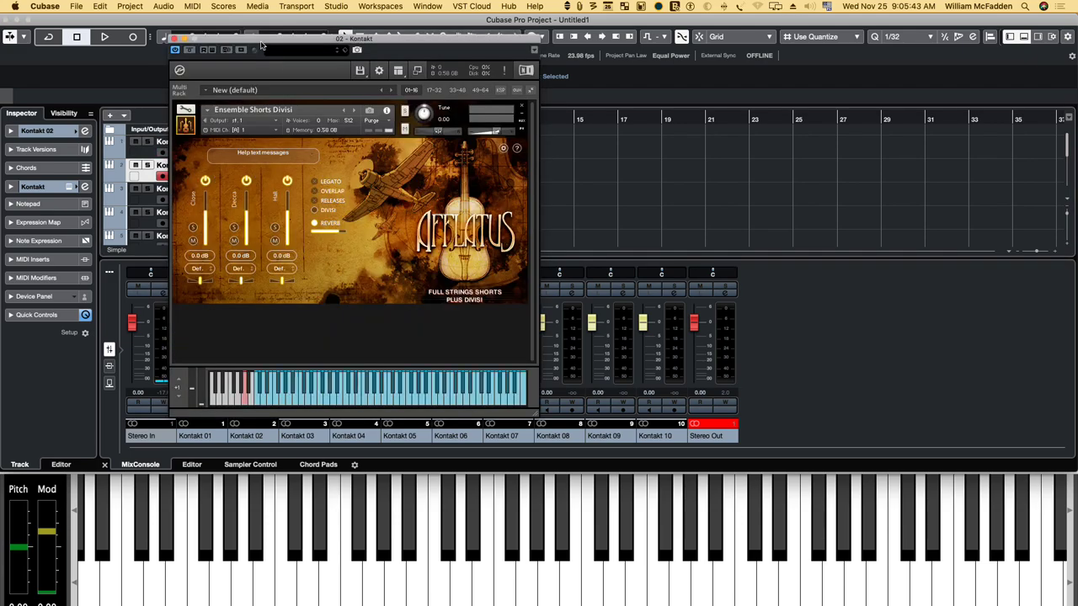
# Shift the window right and turn on Niente in Ensemble Shorts Divisi's Advanced Options
pyautogui.moveTo(261, 46); pyautogui.dragTo(348, 42)
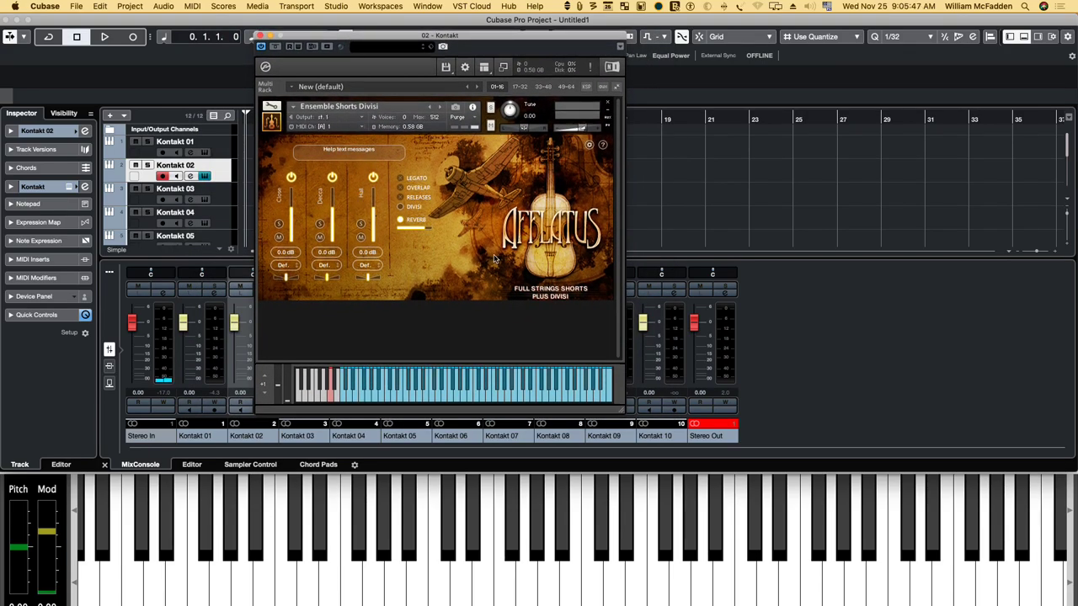
pyautogui.click(588, 146)
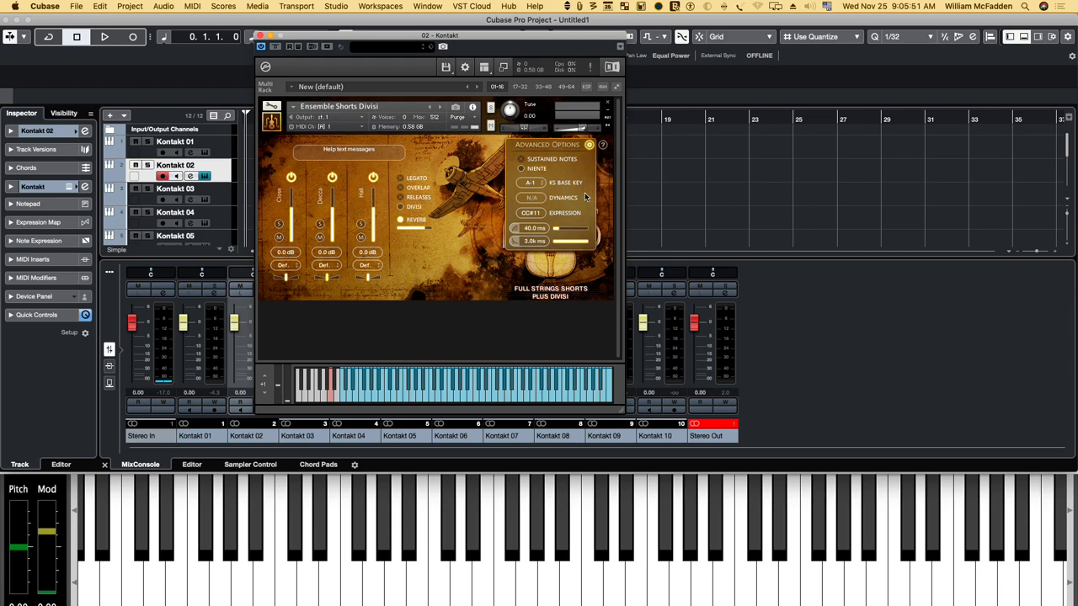
pyautogui.click(520, 169)
pyautogui.moveTo(379, 593)
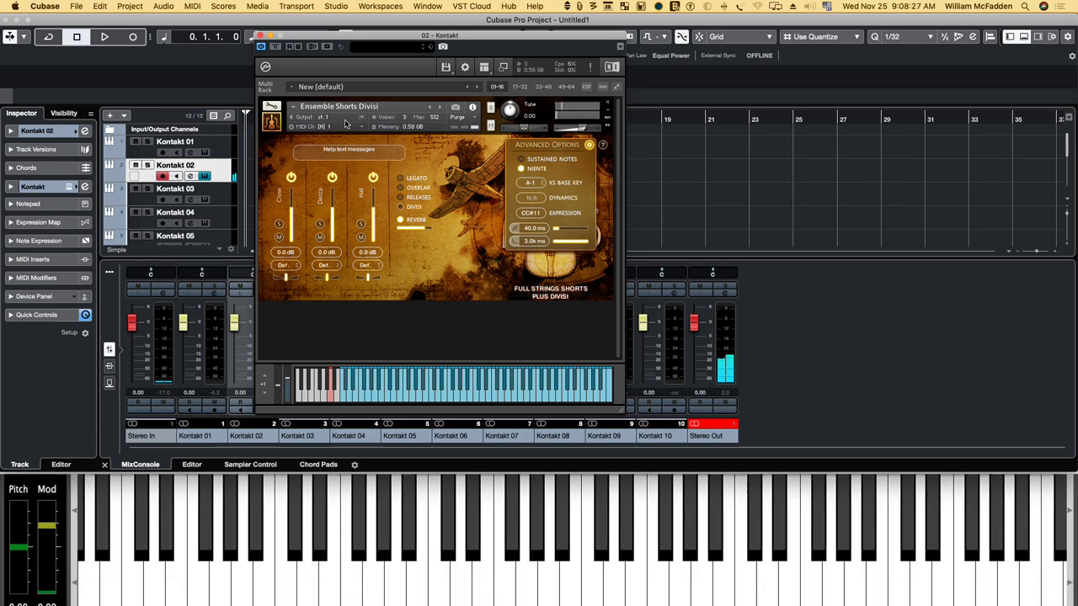
# Close Kontakt 02, open Kontakt 03's Lush Strings KS Legato, and turn on NIENTE
pyautogui.click(262, 36)
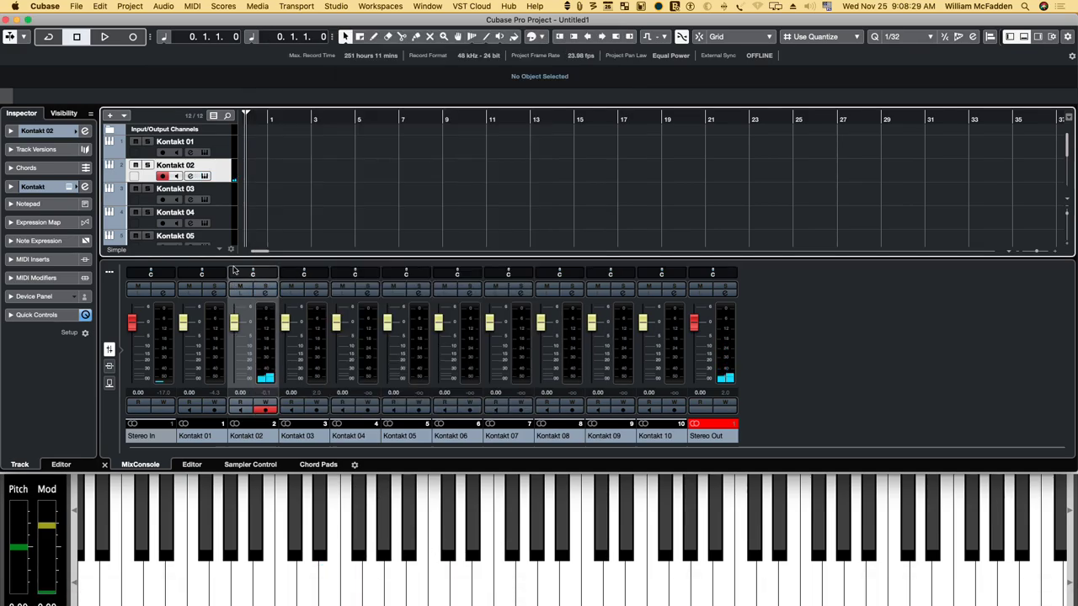
pyautogui.click(223, 200)
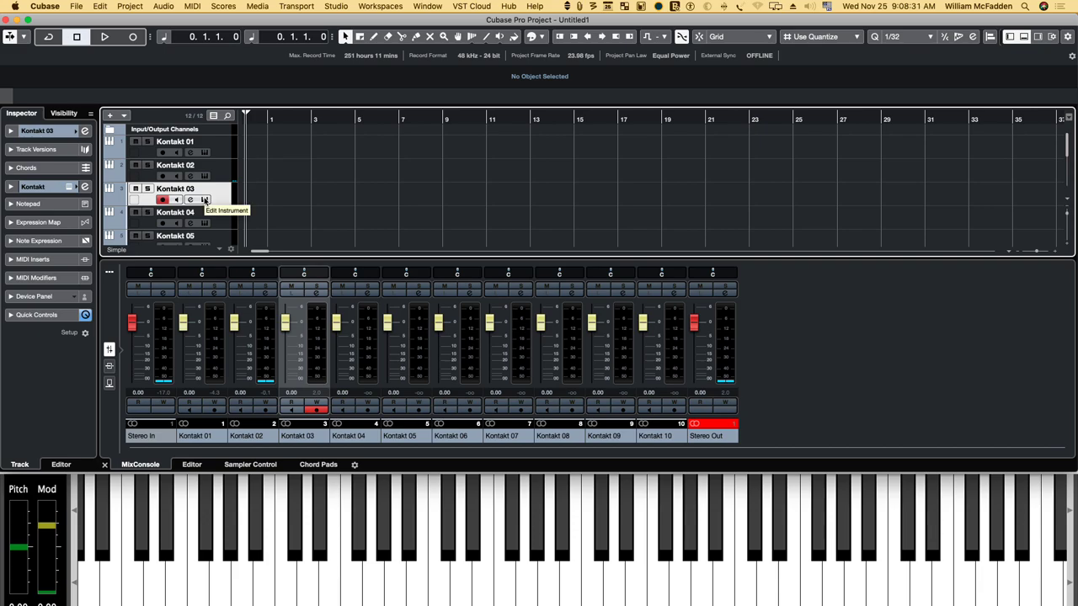
pyautogui.click(204, 200)
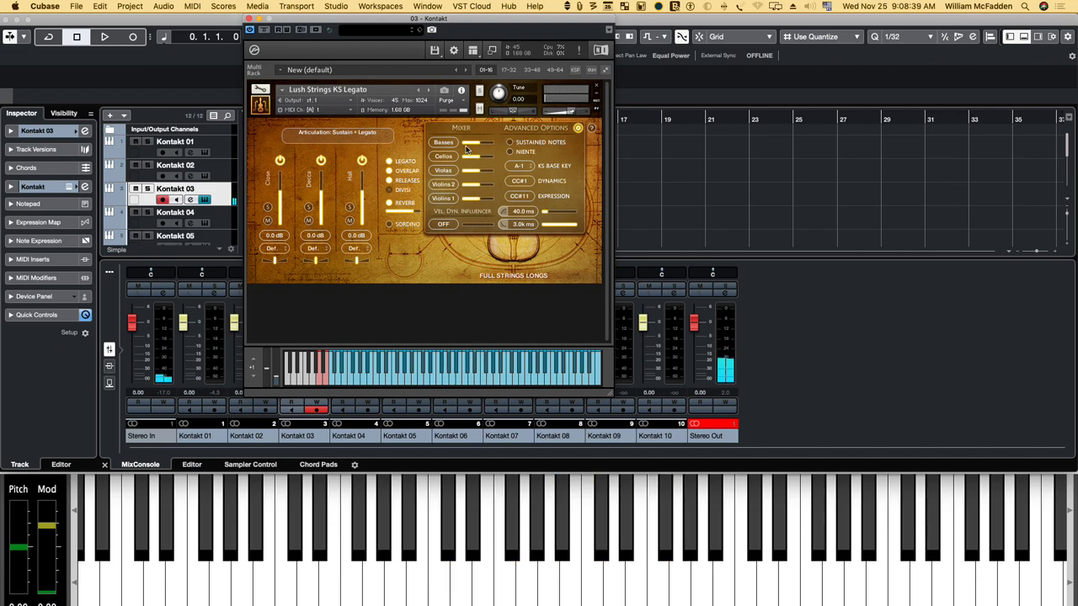
pyautogui.click(508, 153)
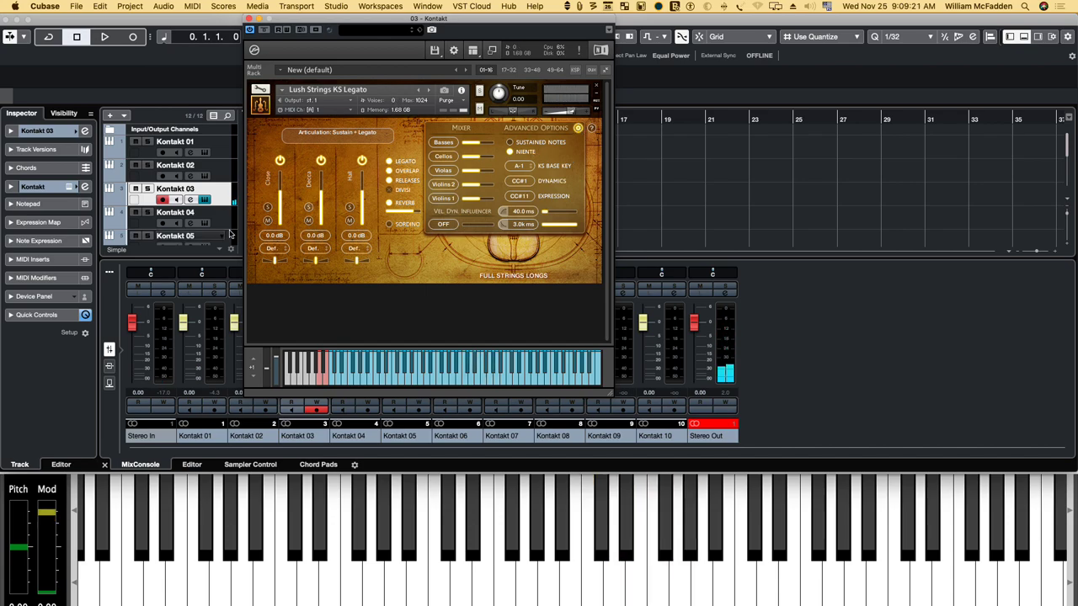
# Open Kontakt 04's Minimalist Strings Legato, show its mixer options, and move the window aside
pyautogui.click(223, 221)
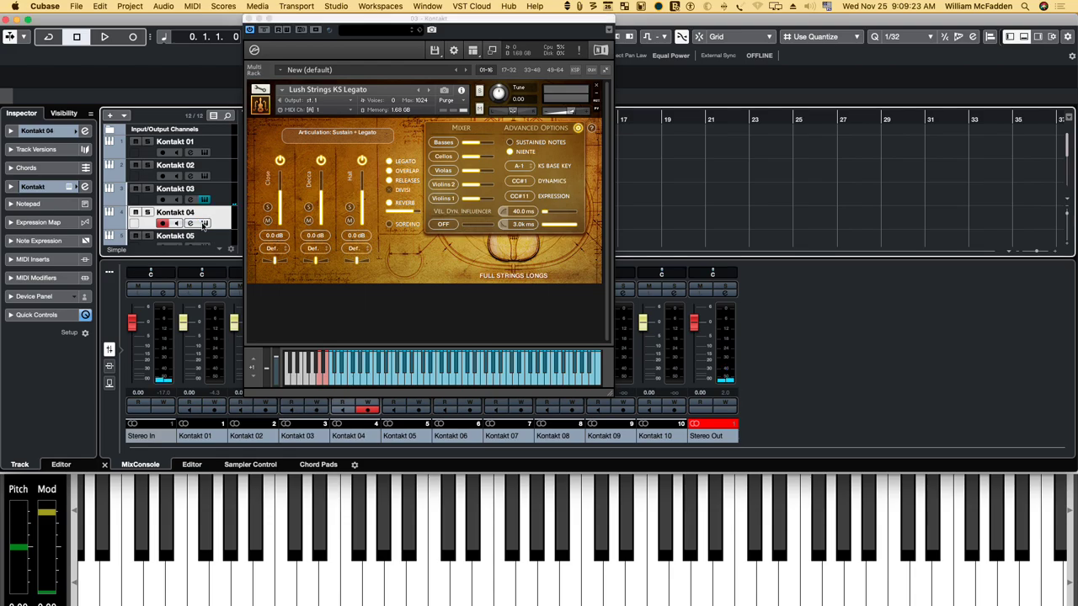
pyautogui.click(205, 224)
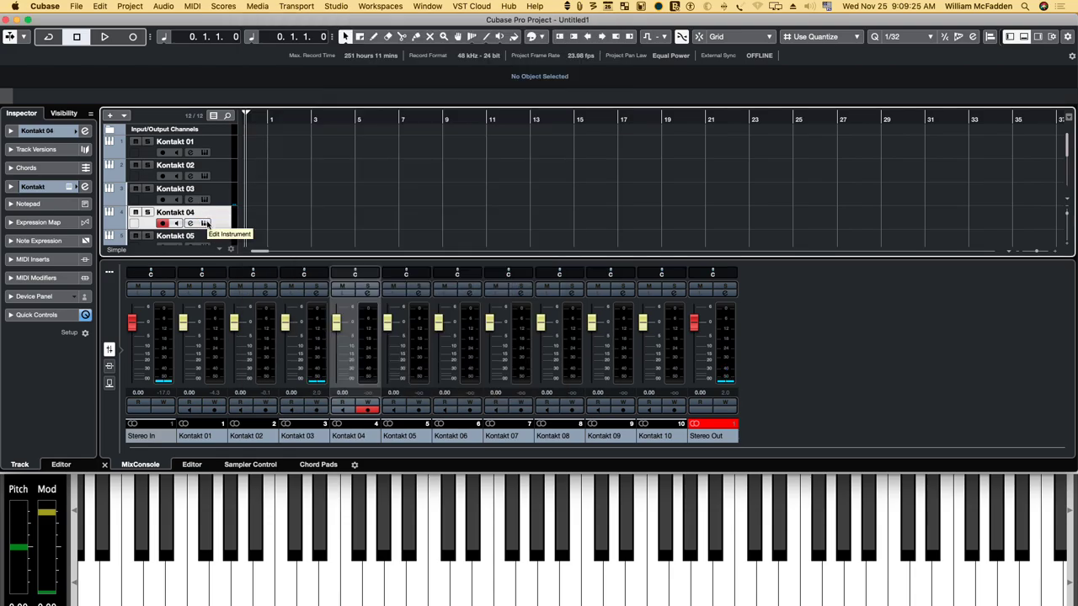
pyautogui.click(206, 224)
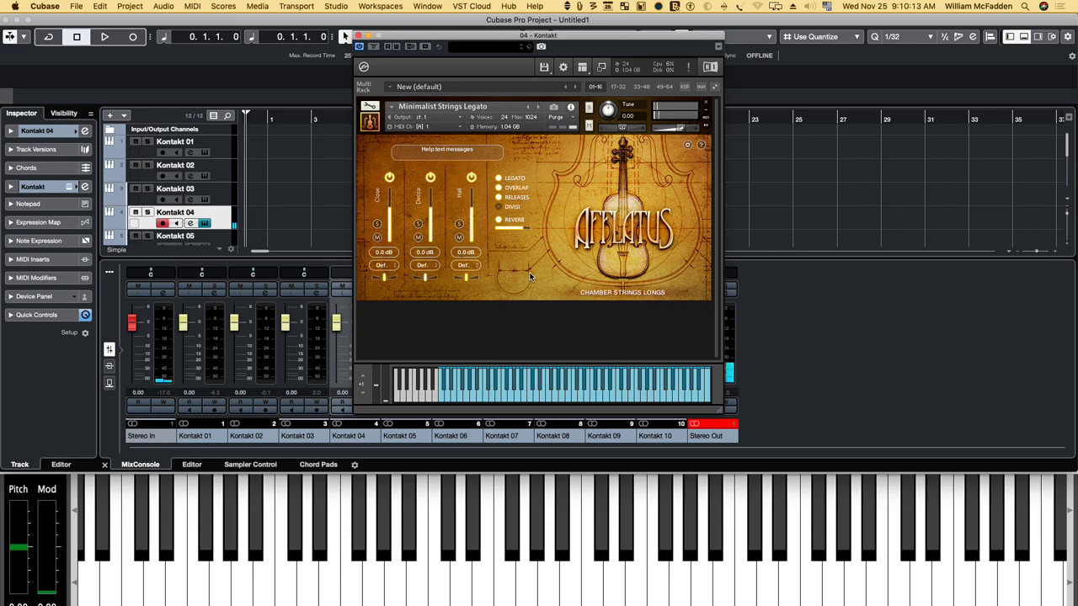
pyautogui.click(687, 146)
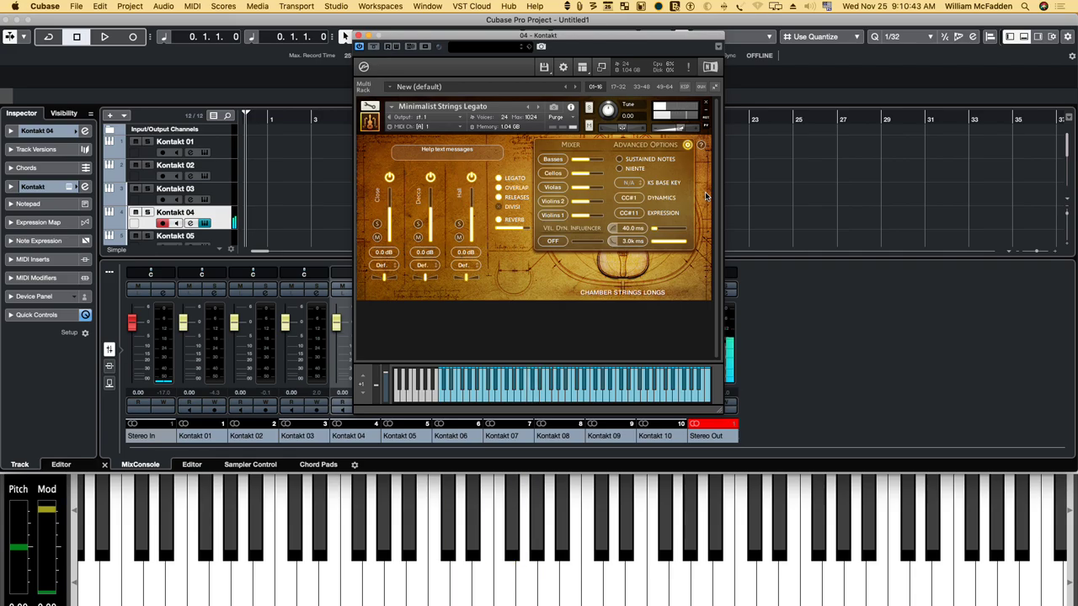
pyautogui.moveTo(441, 32); pyautogui.dragTo(328, 21)
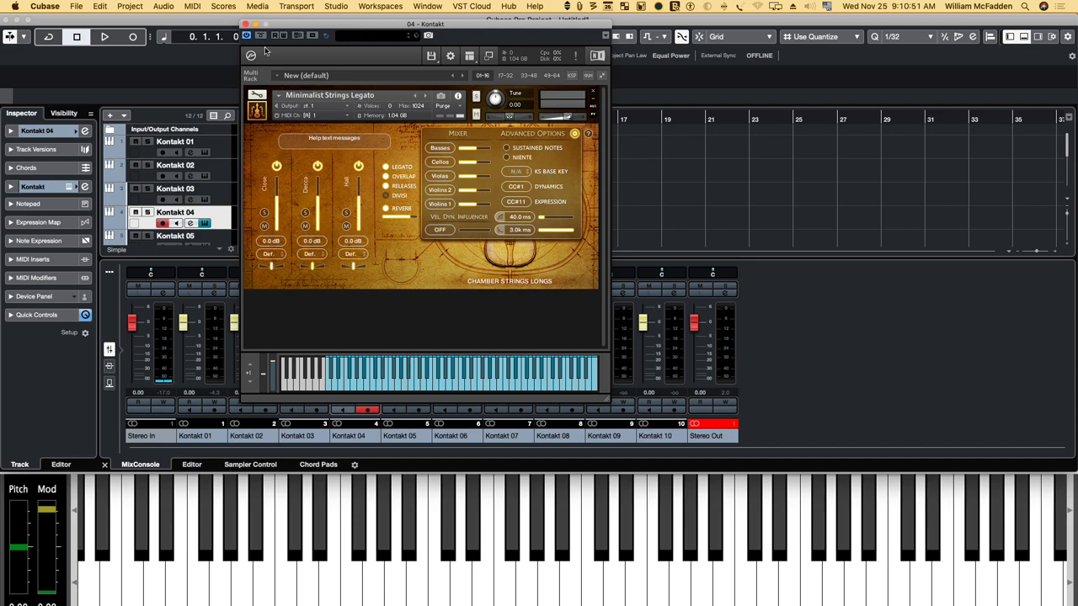
# Close Kontakt 04 and open Kontakt 05's Minimalist Strings Tenutos with Mixer/Advanced Options shown
pyautogui.click(244, 24)
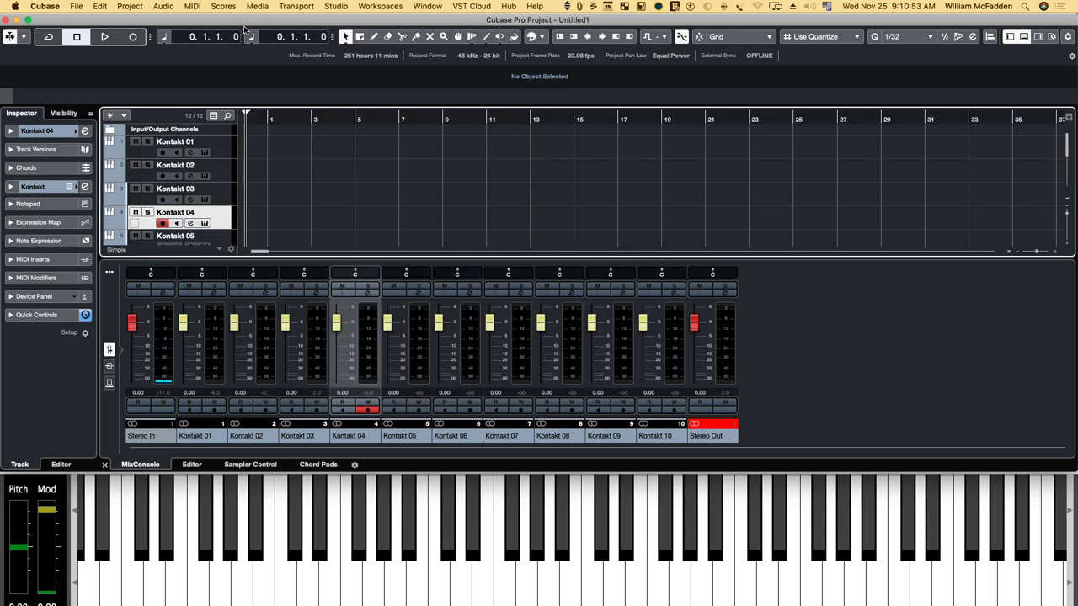
pyautogui.scroll(-2, 218, 226)
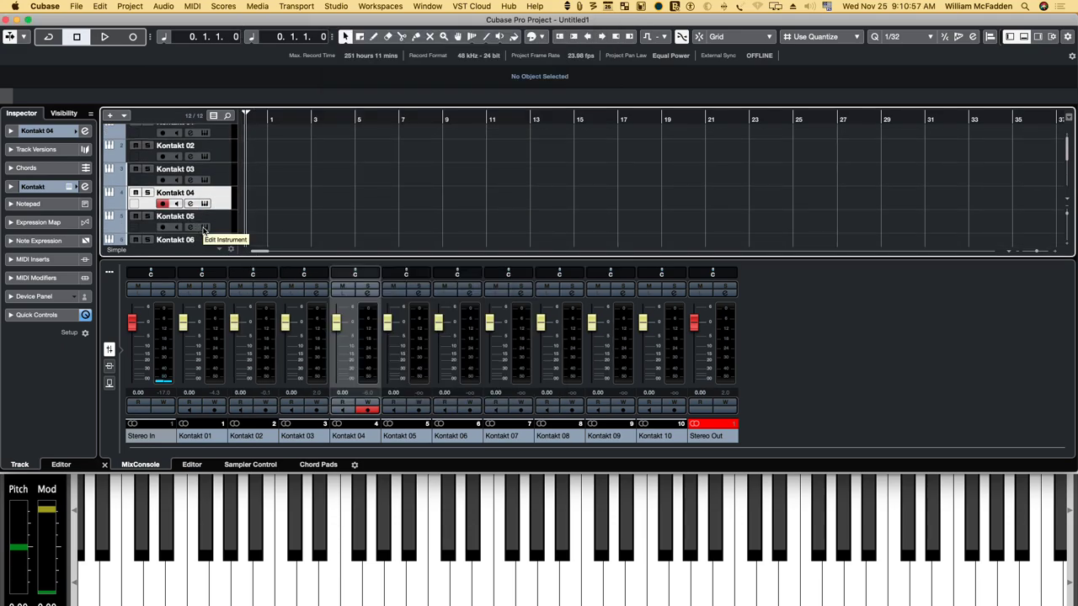
pyautogui.click(203, 229)
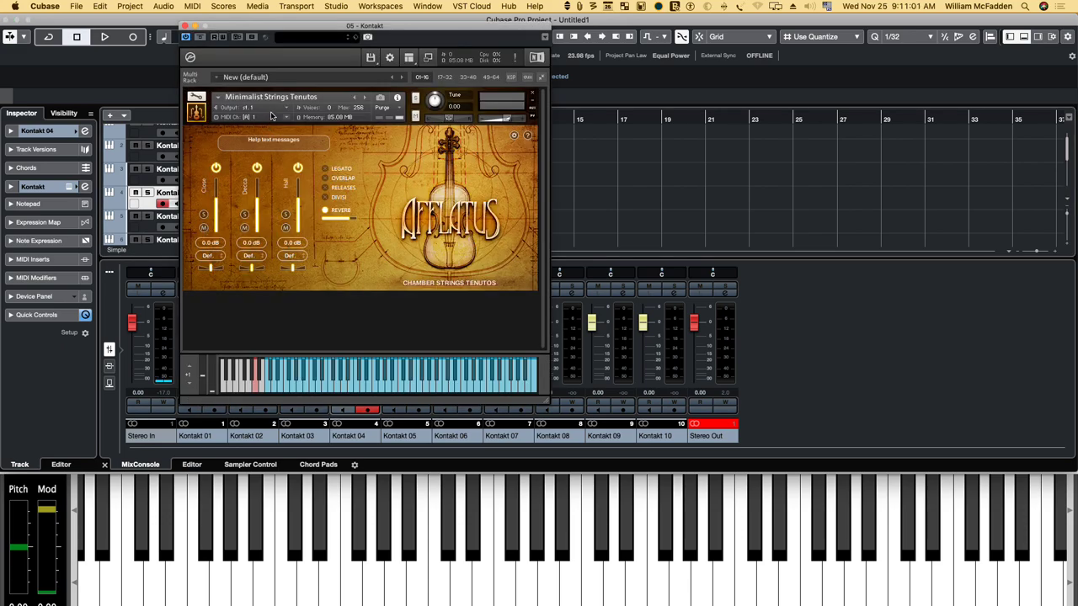
pyautogui.moveTo(251, 30); pyautogui.dragTo(261, 25)
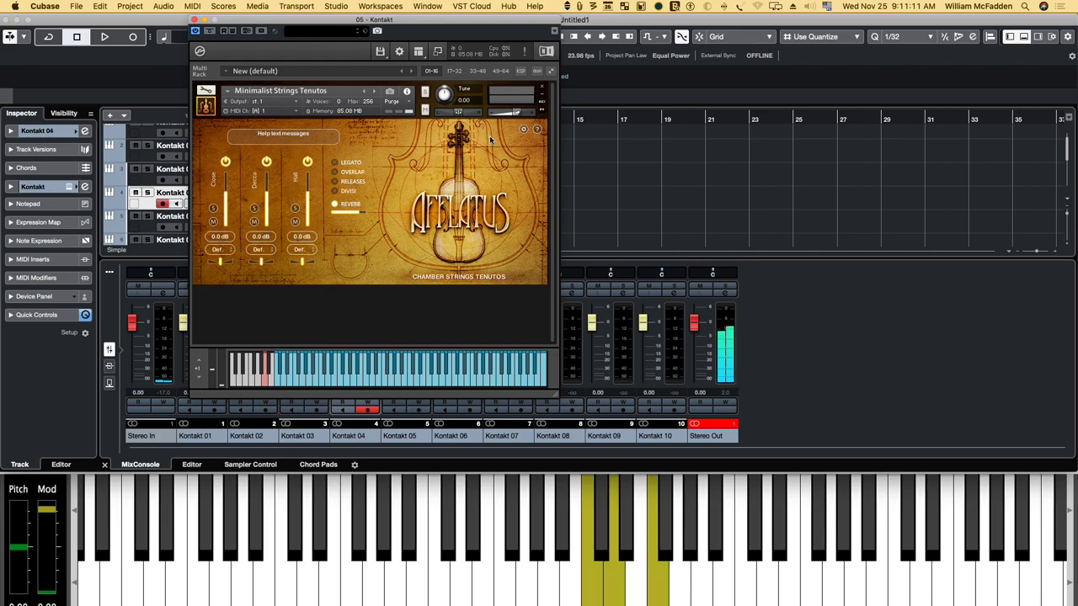
pyautogui.click(523, 130)
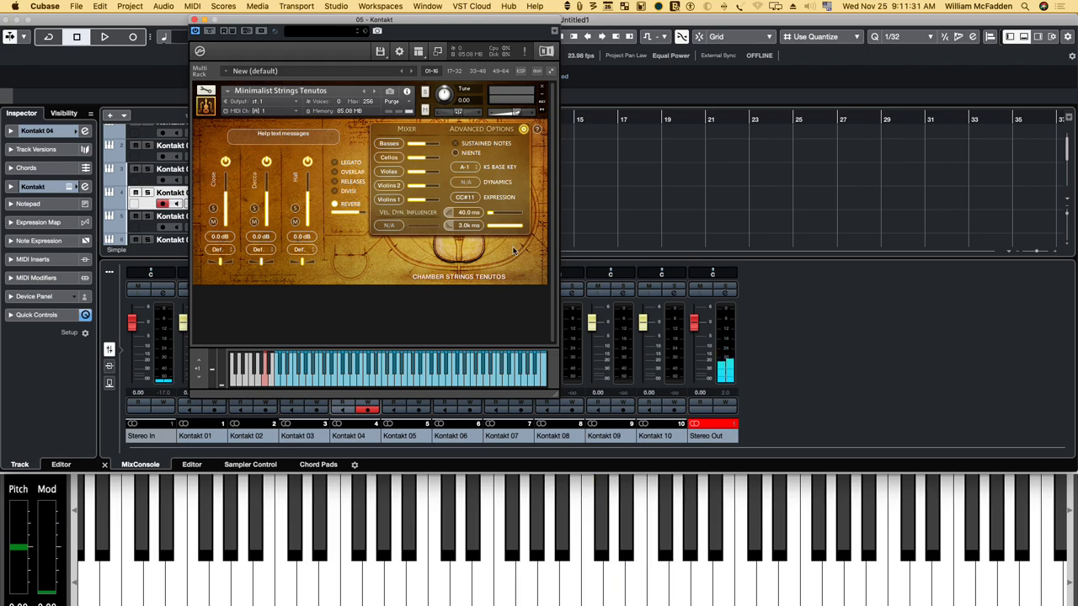
# Shorten the Tenutos lower release time from 3.0k ms to 1.2k ms, then to 500.0 ms
pyautogui.moveTo(518, 229); pyautogui.dragTo(495, 232)
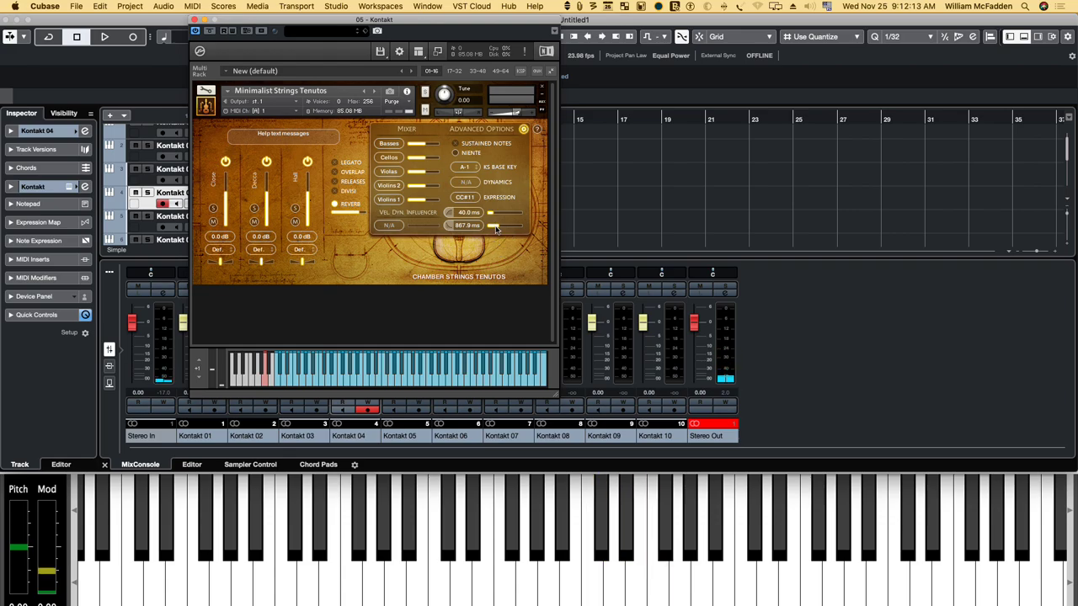
pyautogui.moveTo(496, 229); pyautogui.dragTo(472, 227)
# Raise the Basses level, set Cellos to 1.2 dB and Violins 1 to -3.9 dB, then lower Cellos from 12.0 dB
pyautogui.moveTo(418, 148); pyautogui.dragTo(427, 149)
pyautogui.moveTo(426, 159)
pyautogui.mouseDown()
pyautogui.moveTo(446, 163)
pyautogui.moveTo(422, 164)
pyautogui.mouseUp()
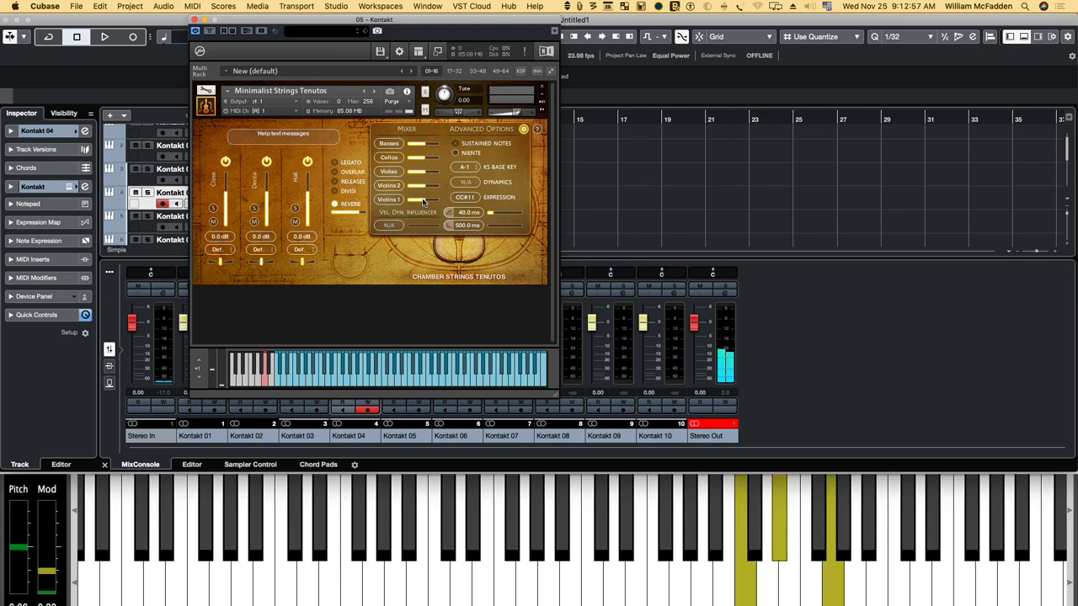
pyautogui.moveTo(423, 202); pyautogui.dragTo(420, 202)
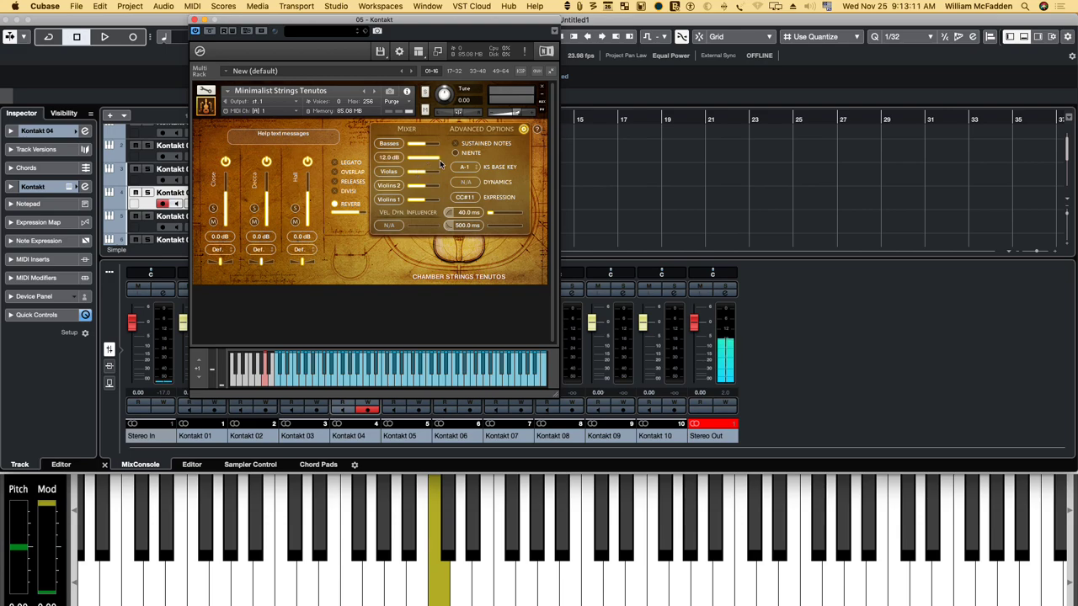
pyautogui.moveTo(440, 160)
pyautogui.mouseDown()
pyautogui.moveTo(406, 158)
pyautogui.moveTo(425, 165)
pyautogui.mouseUp()
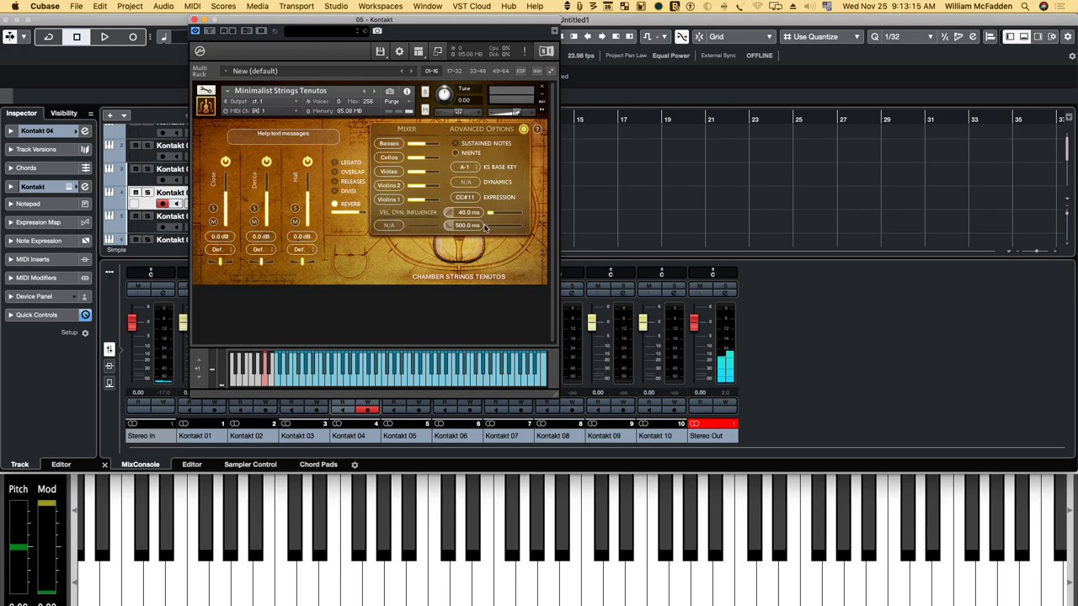
# Sweep the Cellos level and release time, ending with Cellos at 12.0 dB and release at 702.1 ms
pyautogui.moveTo(488, 227); pyautogui.dragTo(497, 229)
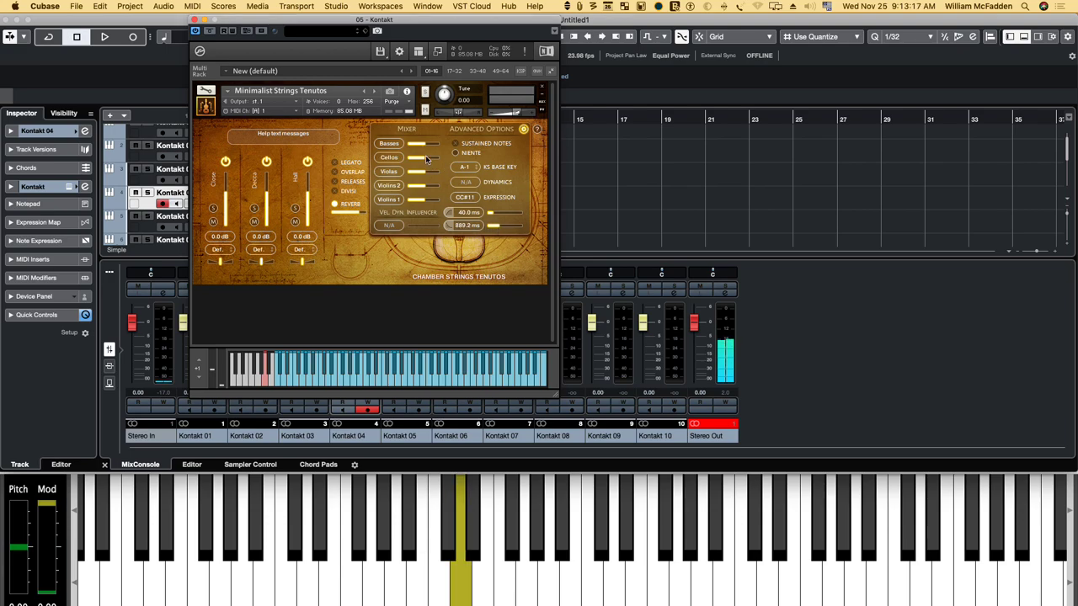
pyautogui.moveTo(426, 160)
pyautogui.mouseDown()
pyautogui.moveTo(439, 160)
pyautogui.moveTo(417, 160)
pyautogui.moveTo(428, 163)
pyautogui.mouseUp()
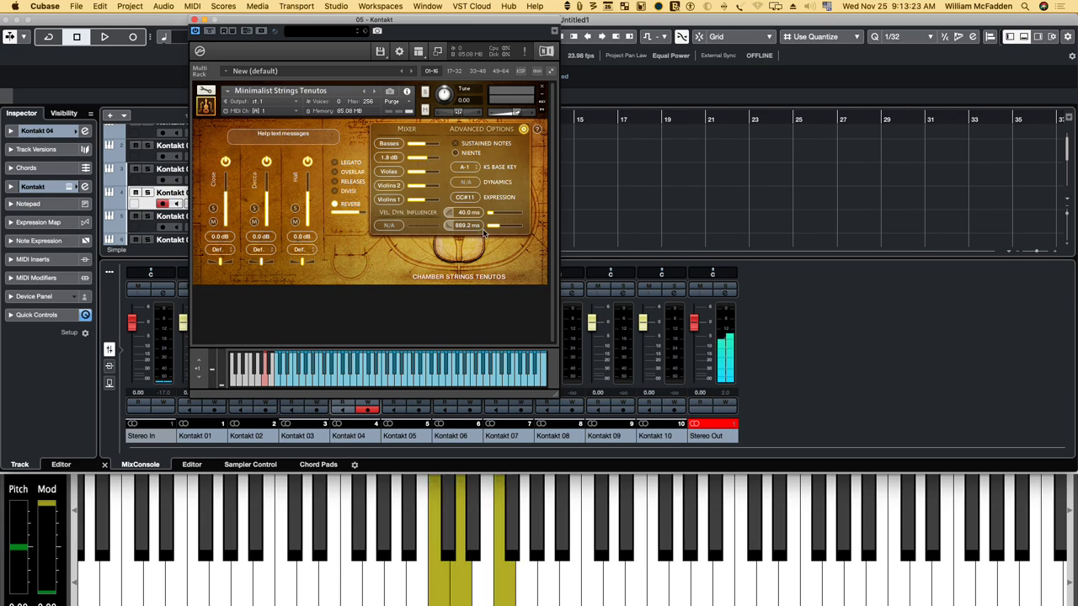
pyautogui.moveTo(484, 234); pyautogui.dragTo(527, 231)
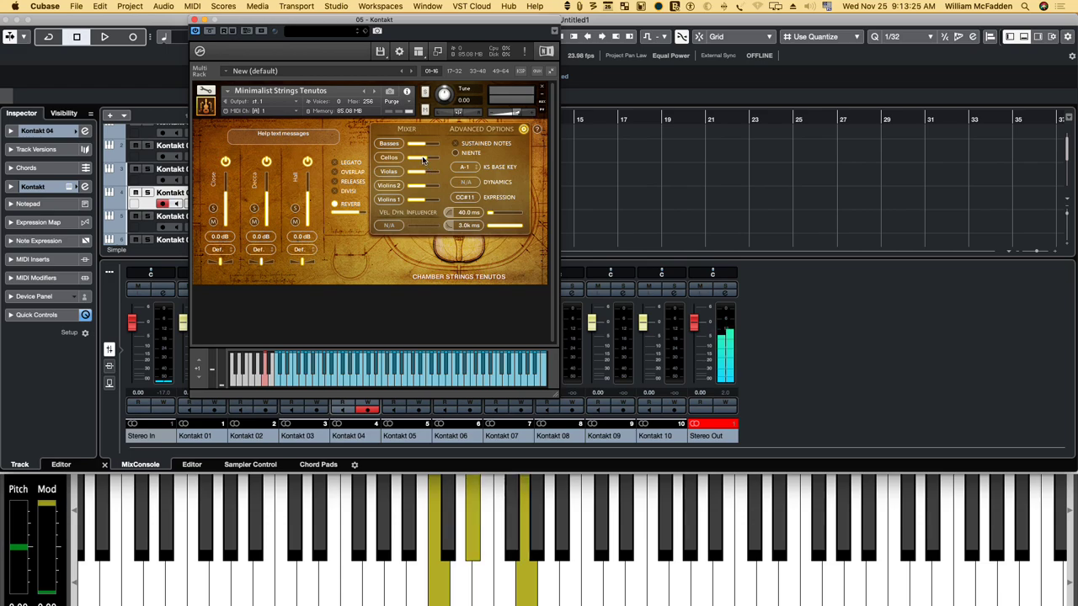
pyautogui.moveTo(424, 160)
pyautogui.mouseDown()
pyautogui.moveTo(410, 160)
pyautogui.moveTo(442, 160)
pyautogui.moveTo(416, 161)
pyautogui.moveTo(427, 152)
pyautogui.moveTo(427, 192)
pyautogui.moveTo(425, 146)
pyautogui.moveTo(422, 160)
pyautogui.mouseUp()
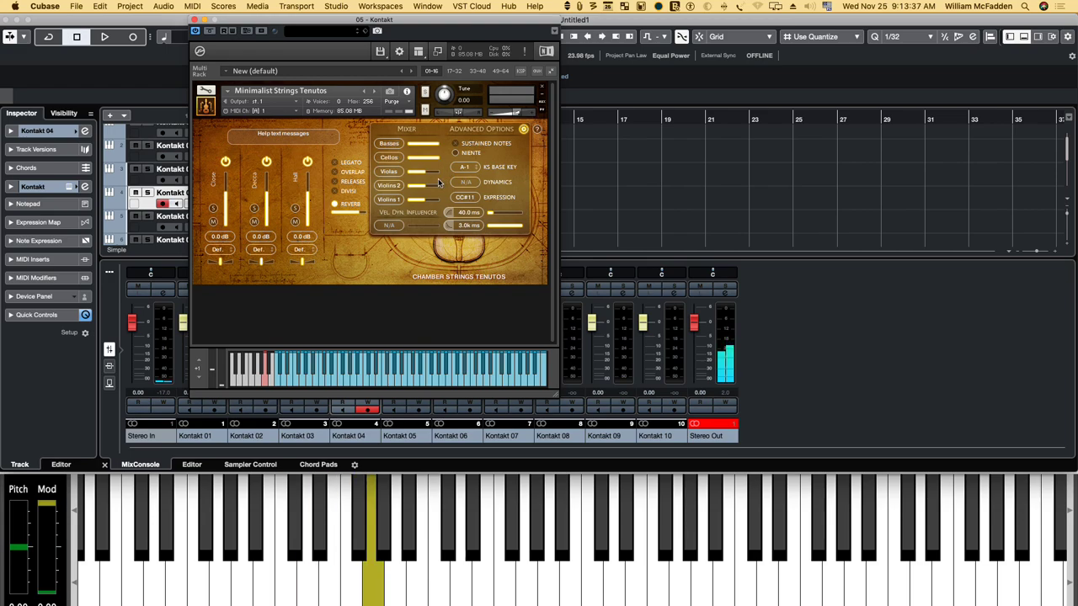
pyautogui.moveTo(438, 166); pyautogui.dragTo(419, 148)
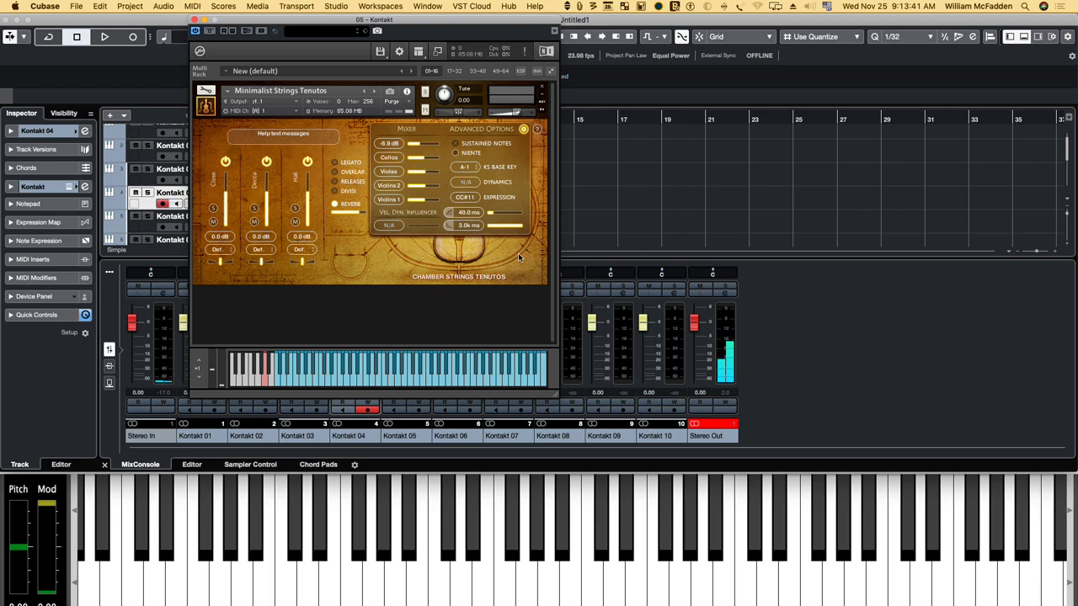
pyautogui.moveTo(518, 225); pyautogui.dragTo(490, 225)
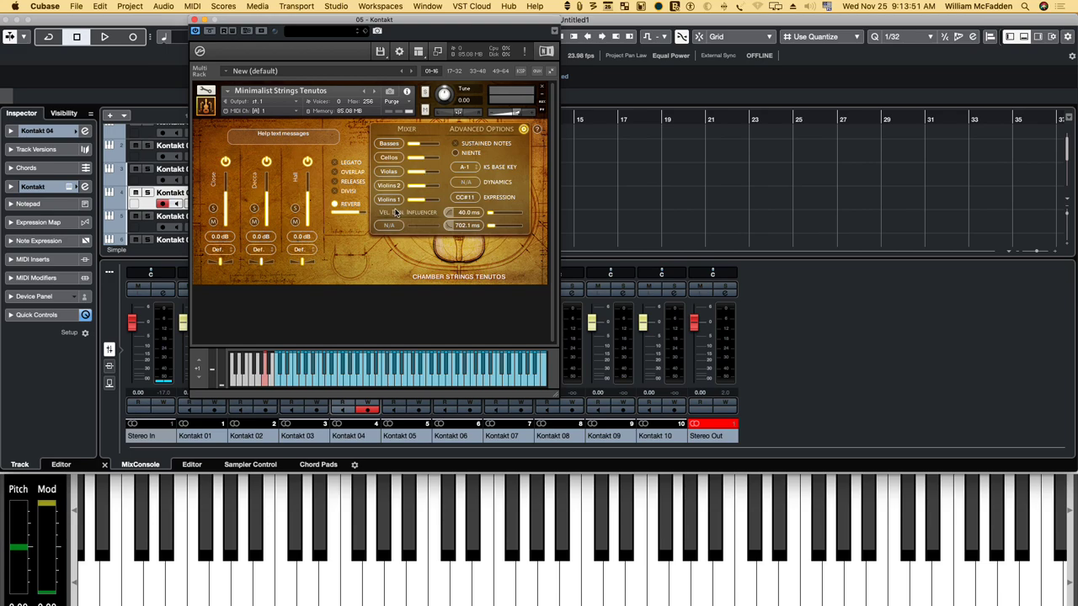
# Close and reopen the Kontakt 05 Tenutos window, moving it aside to uncover the track list
pyautogui.click(194, 19)
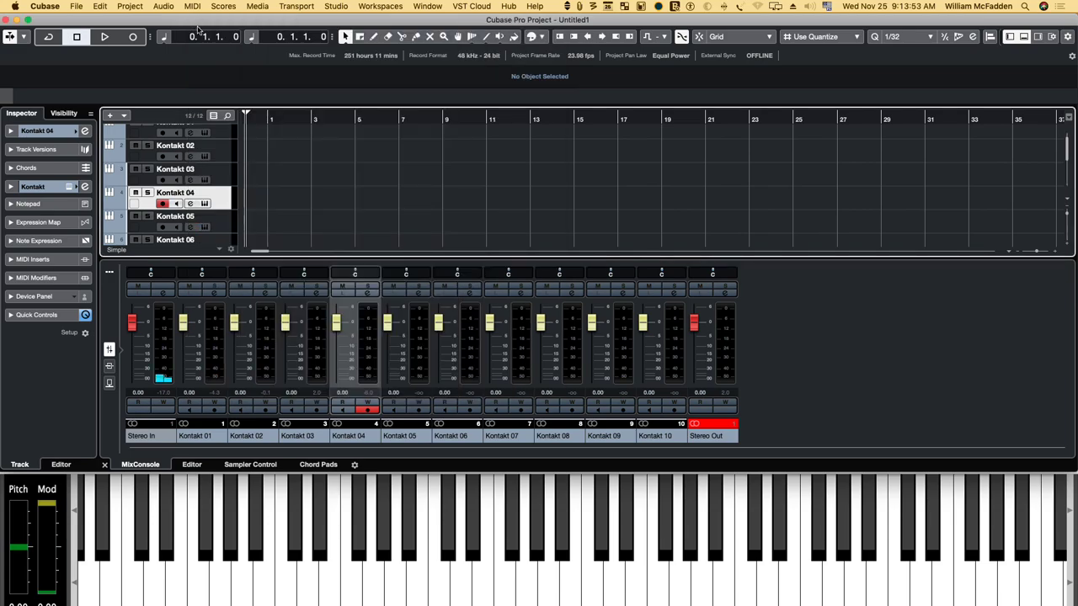
pyautogui.click(204, 228)
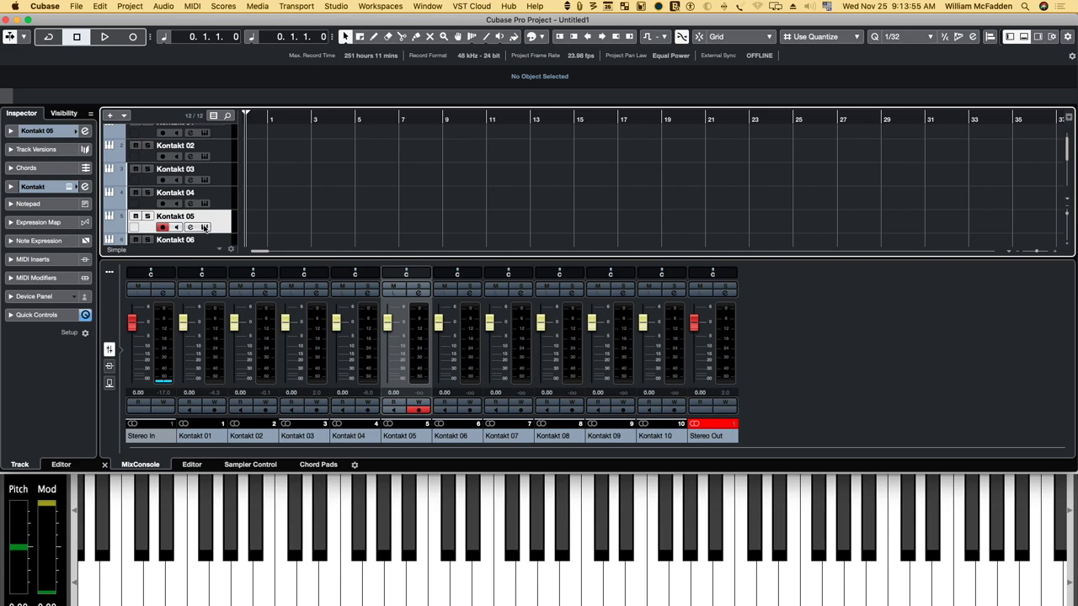
pyautogui.press('super+e')
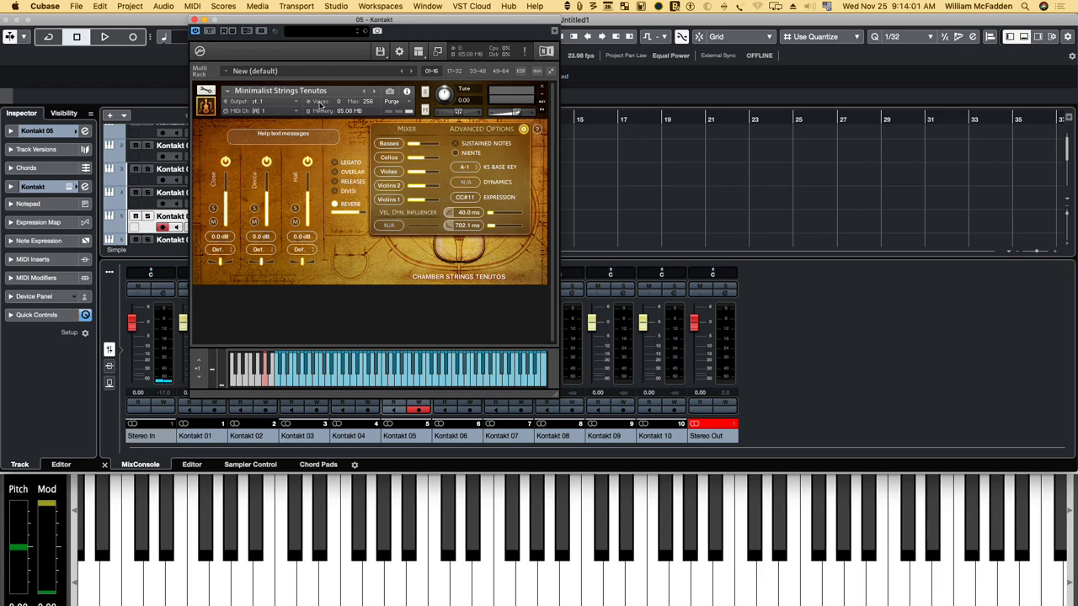
pyautogui.moveTo(319, 24); pyautogui.dragTo(472, 21)
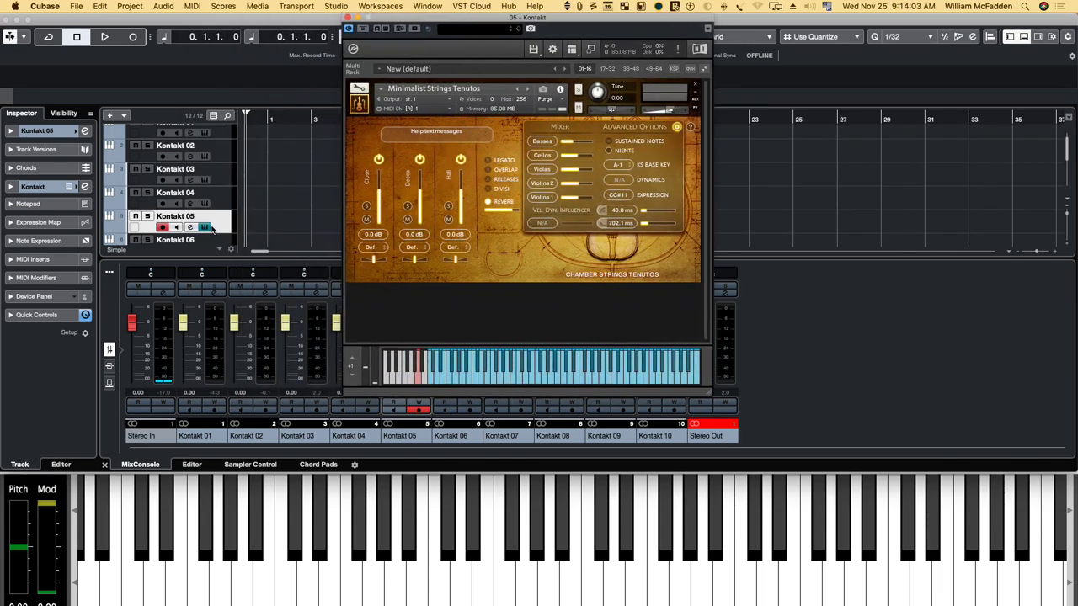
# Select Kontakt 04, open its Legato instrument window, then close it
pyautogui.click(205, 203)
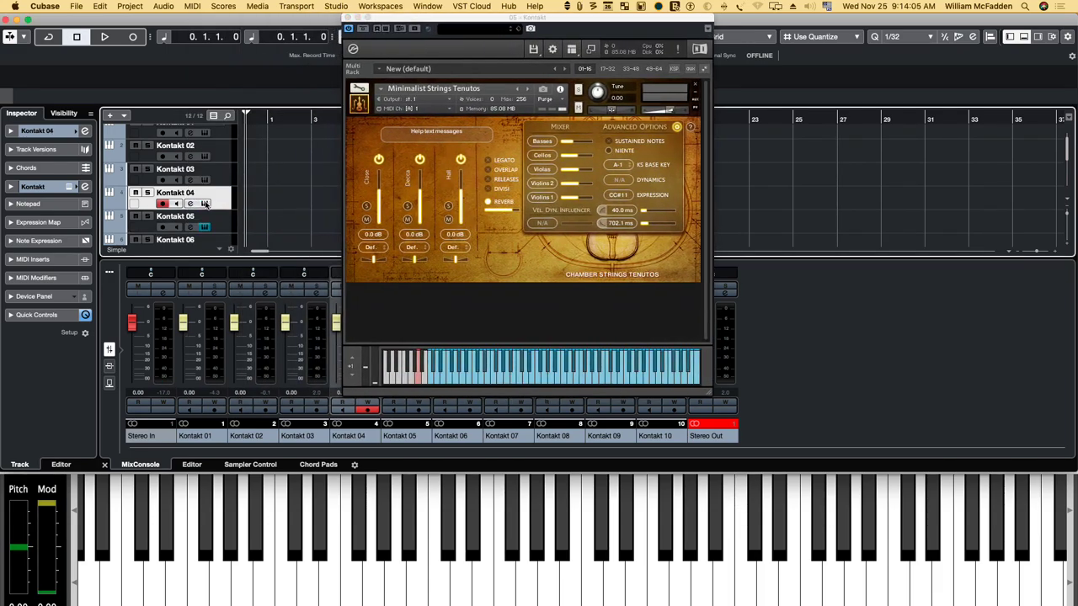
pyautogui.click(205, 204)
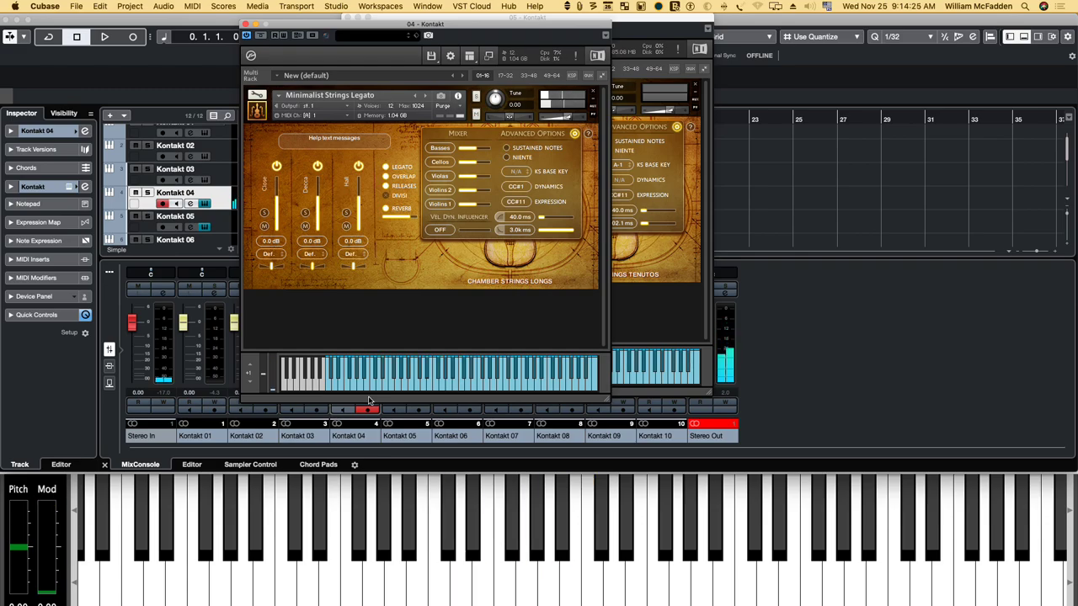
pyautogui.click(246, 24)
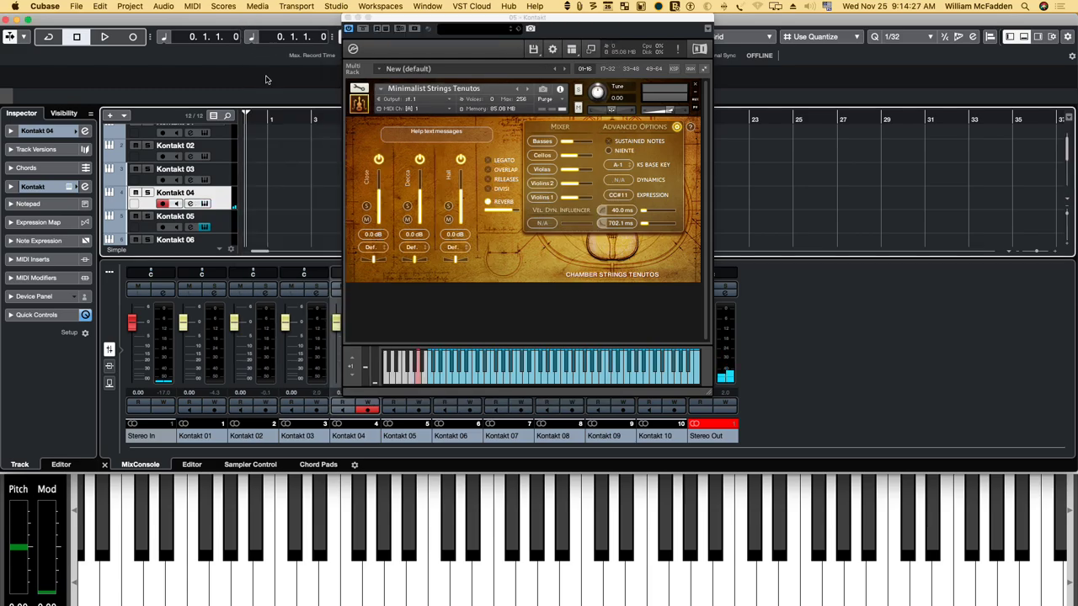
# Select the Kontakt 05 track and dismiss the track version options
pyautogui.click(203, 214)
pyautogui.click(220, 217)
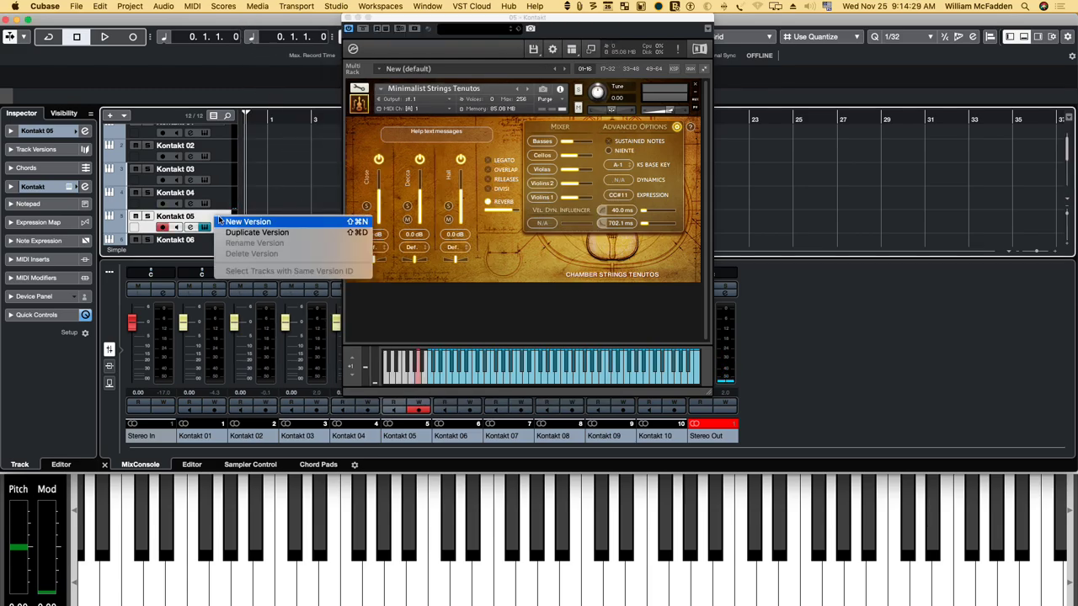
pyautogui.click(288, 176)
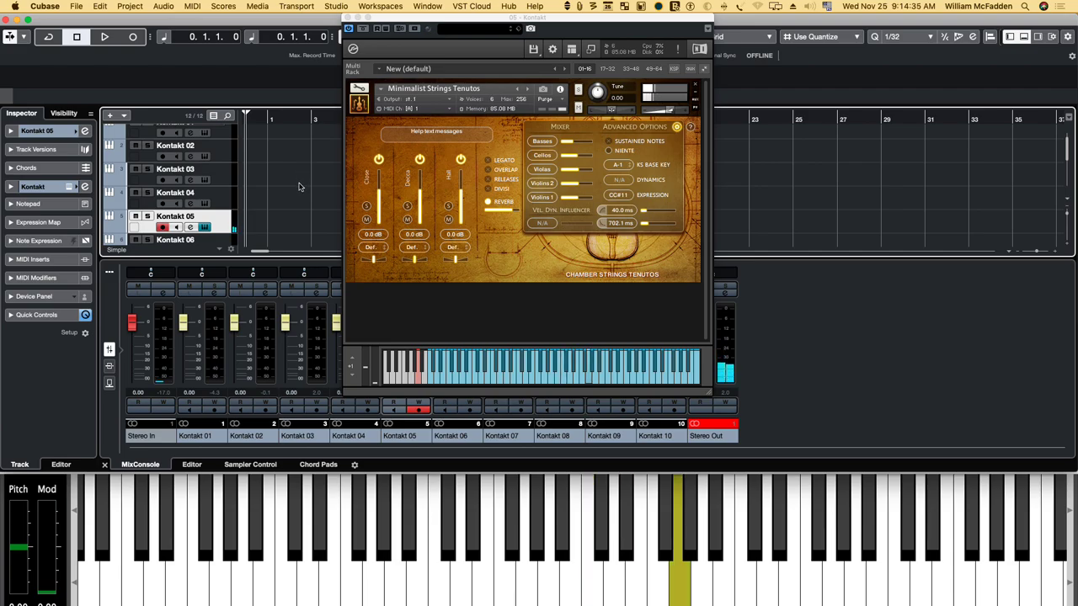
# Raise Violins 1 and 2, set Violas to 8.3 dB, Basses to 5.8 dB and Cellos to 5.0 dB
pyautogui.click(581, 141)
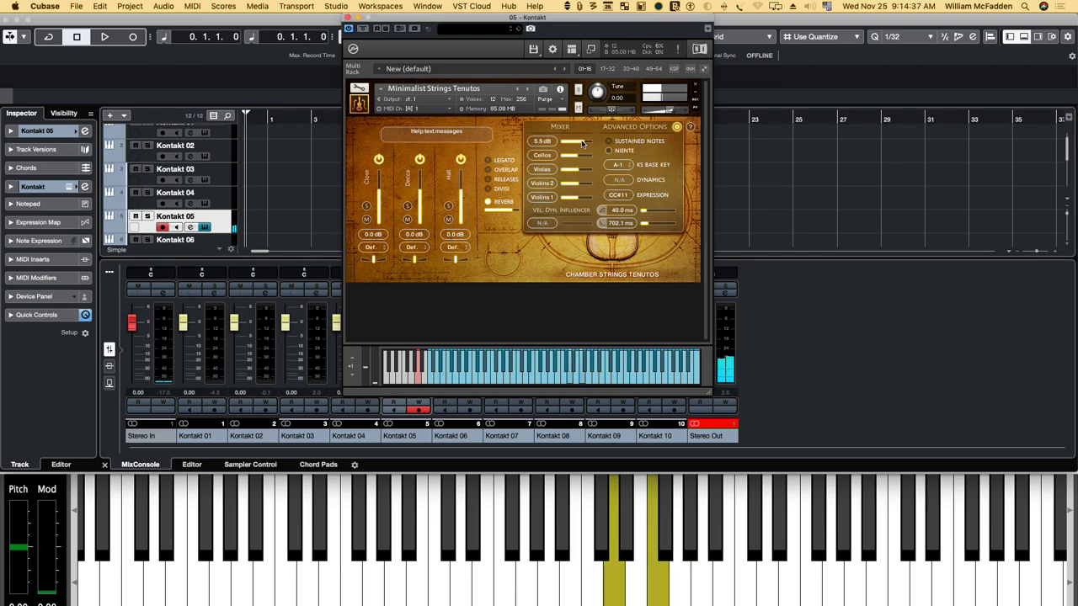
pyautogui.moveTo(582, 142); pyautogui.dragTo(587, 144)
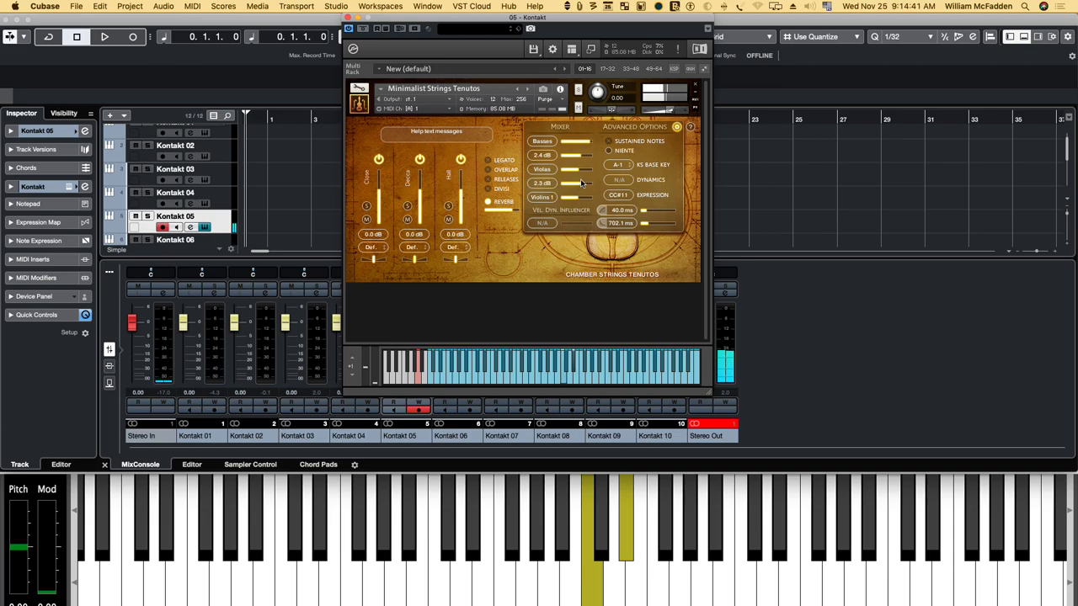
pyautogui.moveTo(581, 183); pyautogui.dragTo(590, 197)
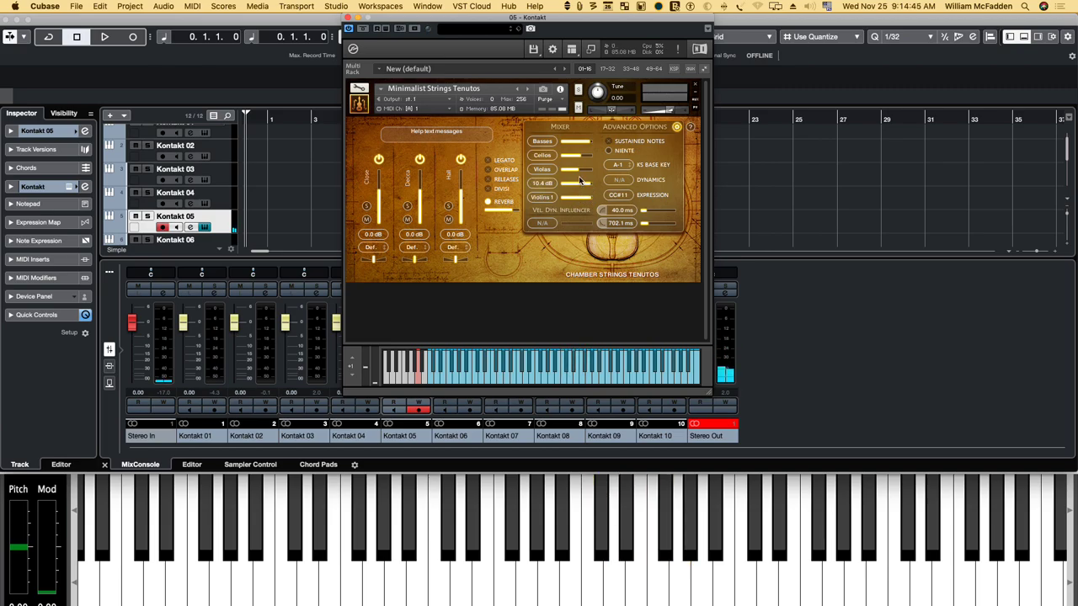
pyautogui.moveTo(579, 170)
pyautogui.mouseDown()
pyautogui.moveTo(590, 173)
pyautogui.moveTo(591, 155)
pyautogui.moveTo(556, 156)
pyautogui.moveTo(577, 160)
pyautogui.mouseUp()
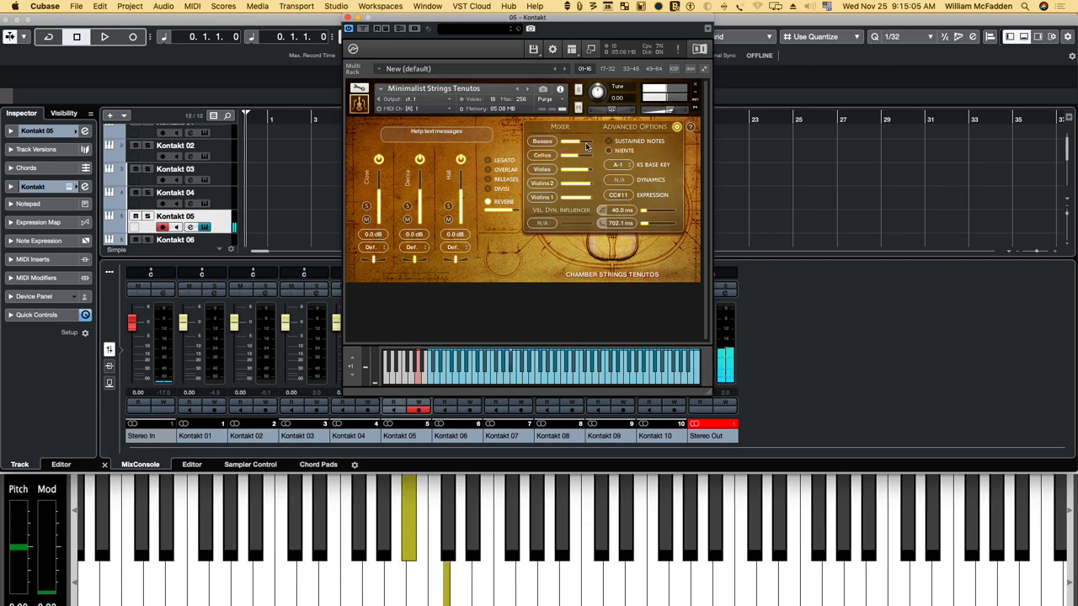
pyautogui.click(586, 146)
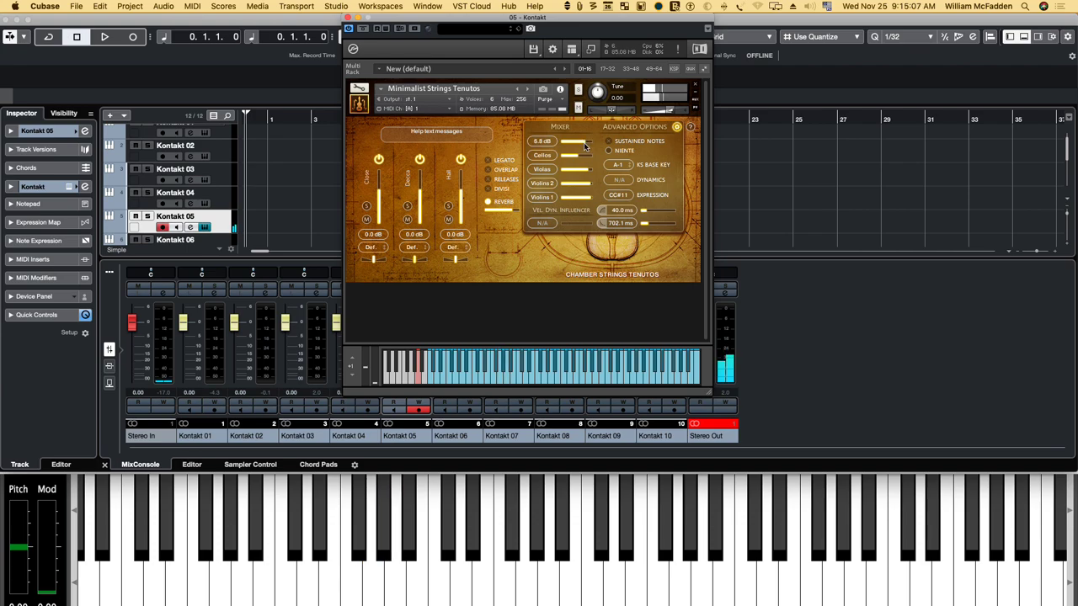
pyautogui.moveTo(578, 157); pyautogui.dragTo(588, 156)
# Try release times of 1.5k, 3.0k and 500 ms, settling on 842.1 ms; raise Vel. Dyn. Influencer to 102.8 ms
pyautogui.moveTo(643, 228); pyautogui.dragTo(659, 226)
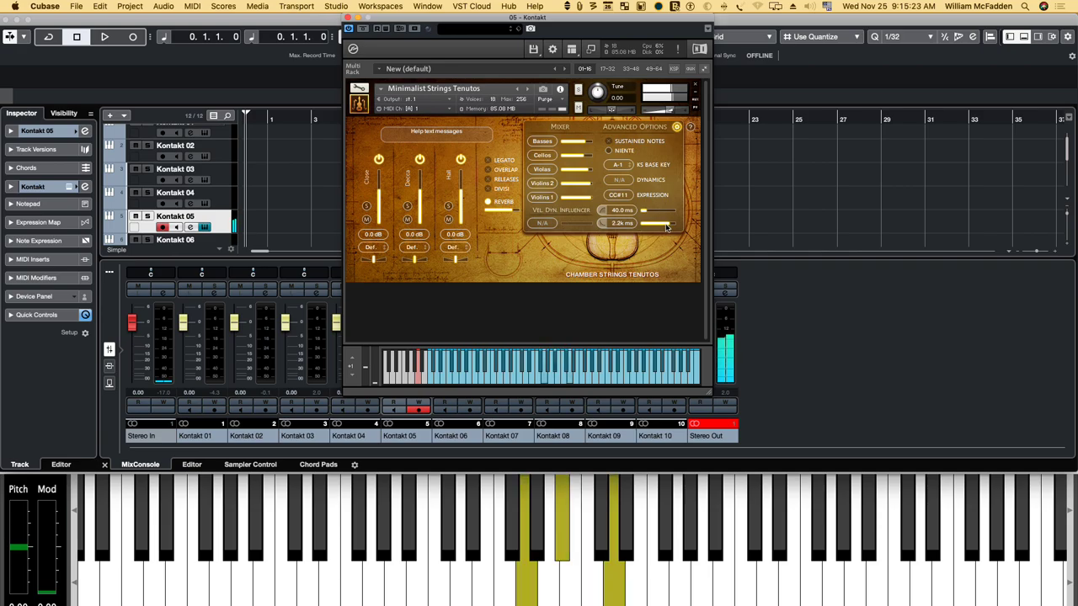
pyautogui.moveTo(666, 226); pyautogui.dragTo(673, 227)
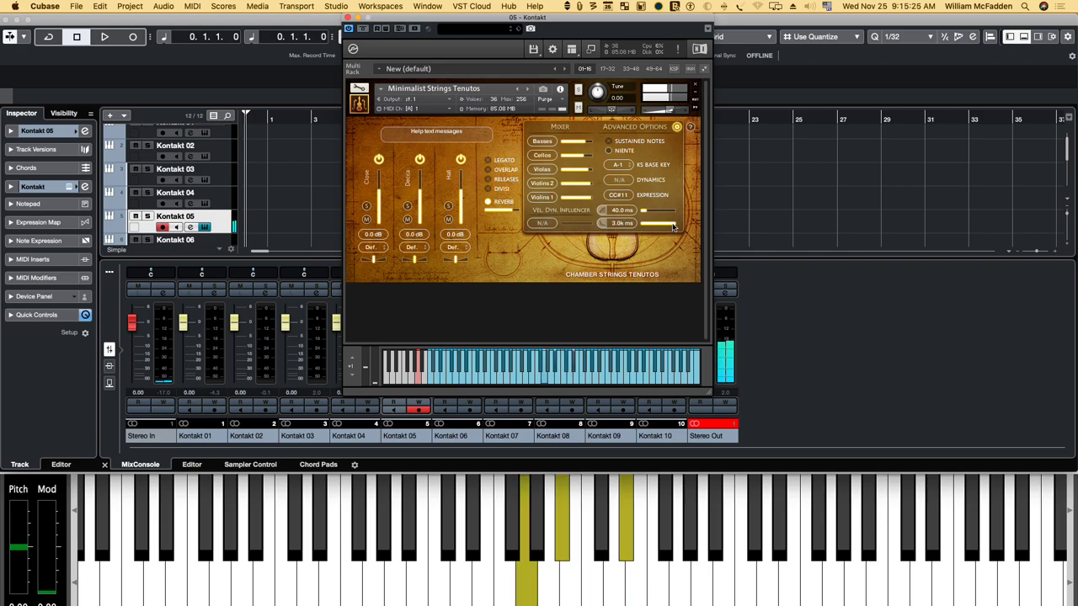
pyautogui.moveTo(673, 227); pyautogui.dragTo(630, 222)
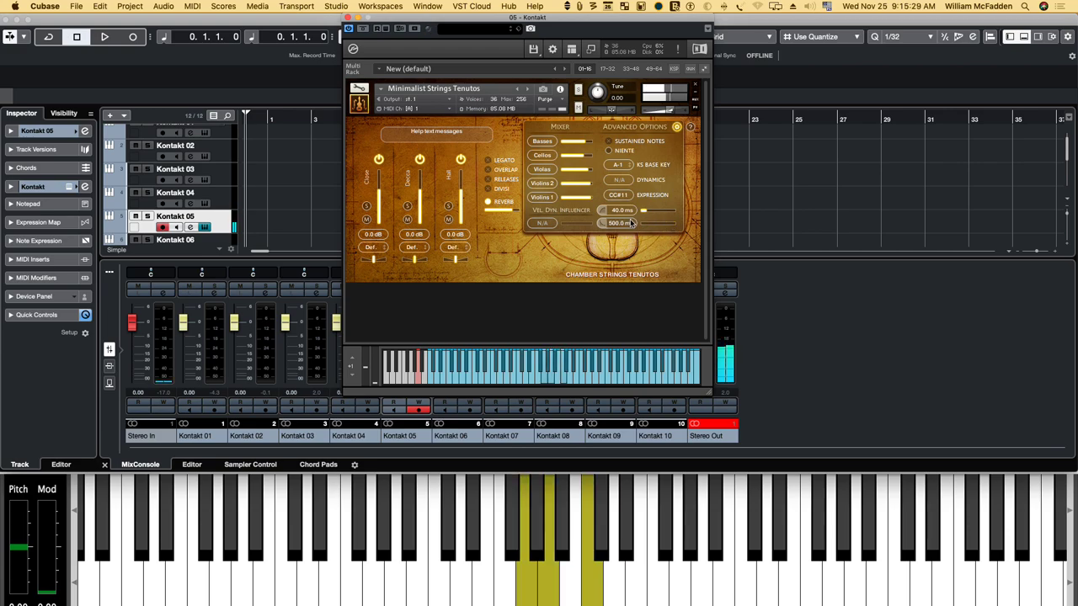
pyautogui.moveTo(631, 223); pyautogui.dragTo(648, 225)
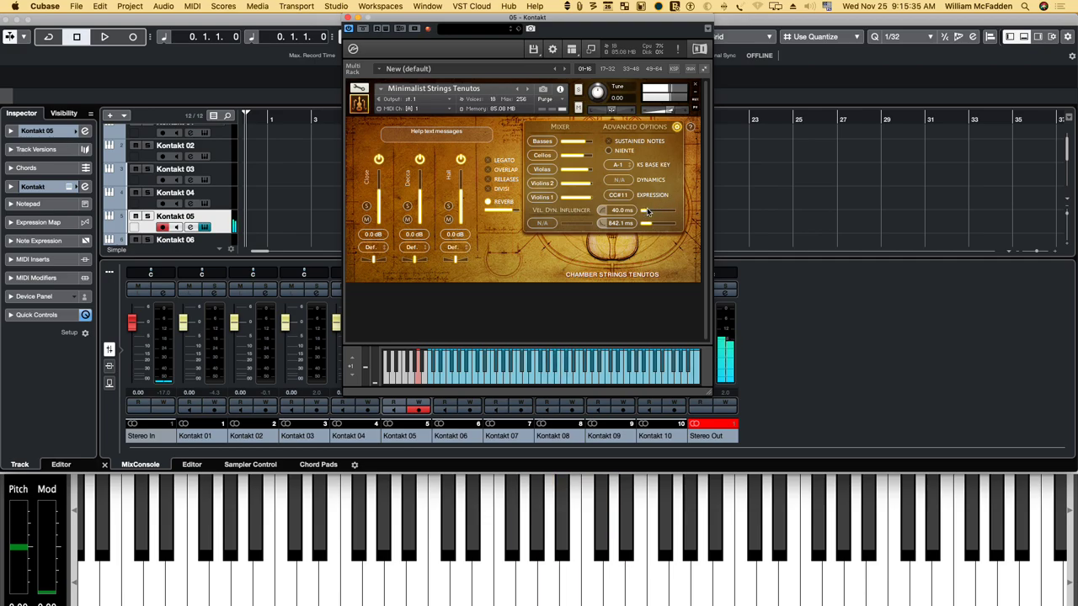
pyautogui.moveTo(646, 210); pyautogui.dragTo(656, 210)
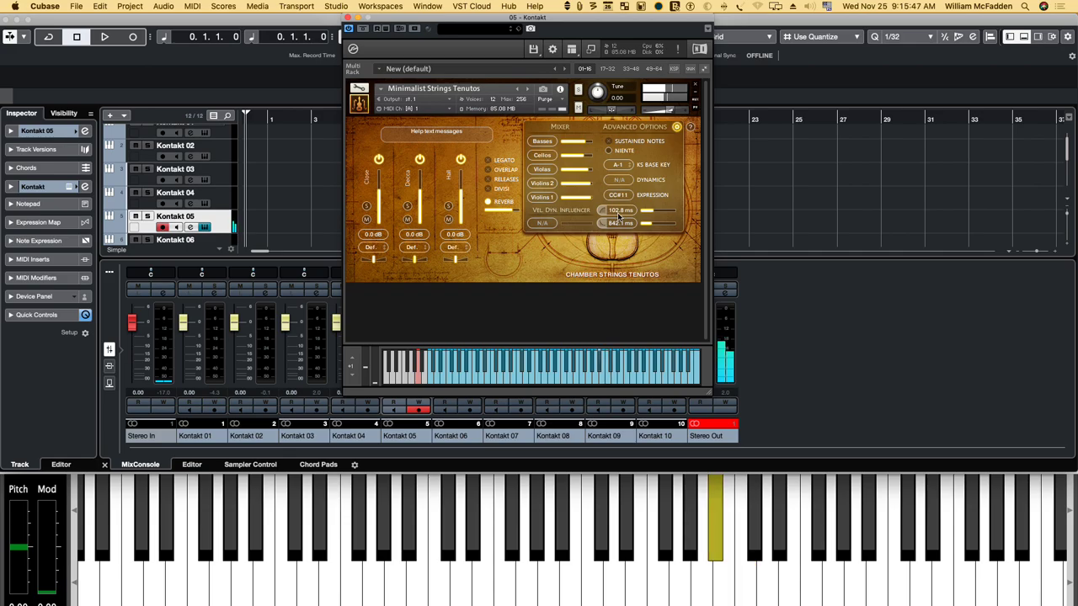
# Bring the Tenutos Vel. Dyn. Influencer down from 102.8 ms to about 30 ms
pyautogui.moveTo(655, 212)
pyautogui.mouseDown()
pyautogui.moveTo(668, 213)
pyautogui.moveTo(640, 213)
pyautogui.mouseUp()
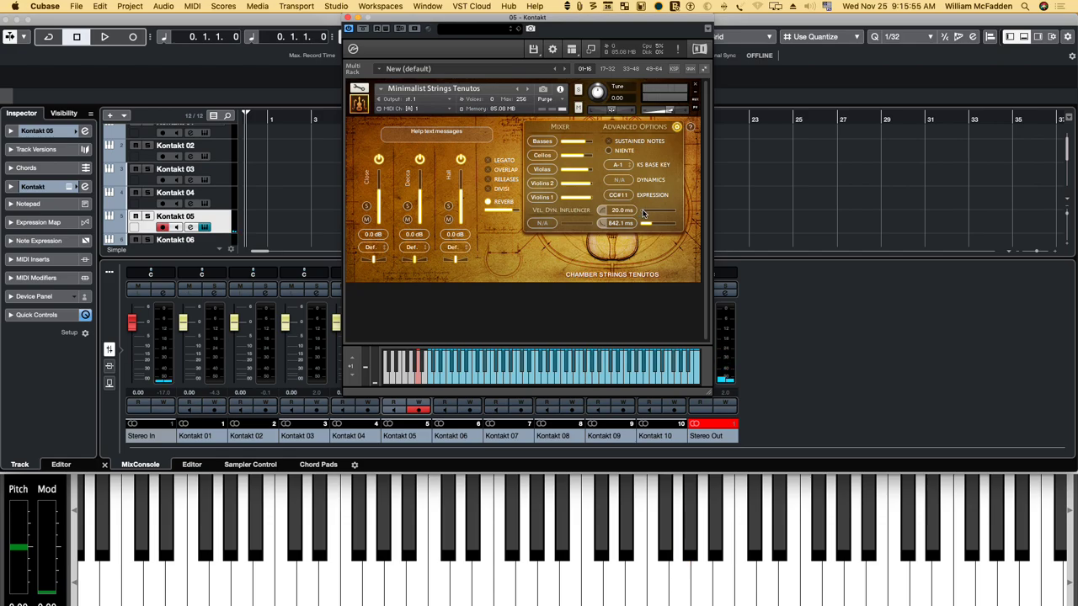
pyautogui.moveTo(645, 216); pyautogui.dragTo(602, 206)
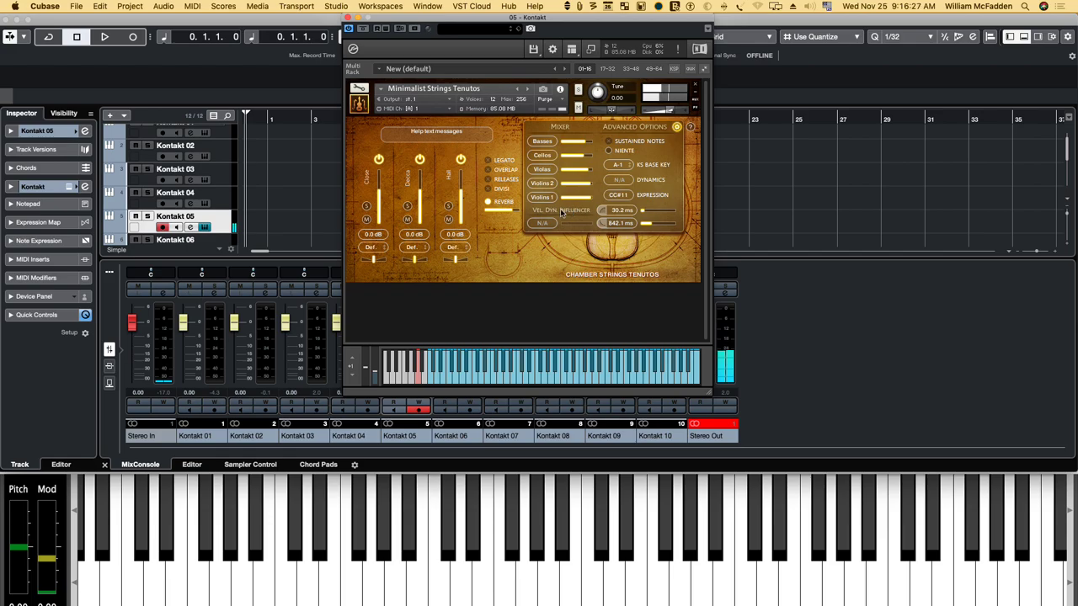
# Close Kontakt 05, select and arm Kontakt 06, and reposition its Psychatto Strings Shorts window
pyautogui.click(348, 17)
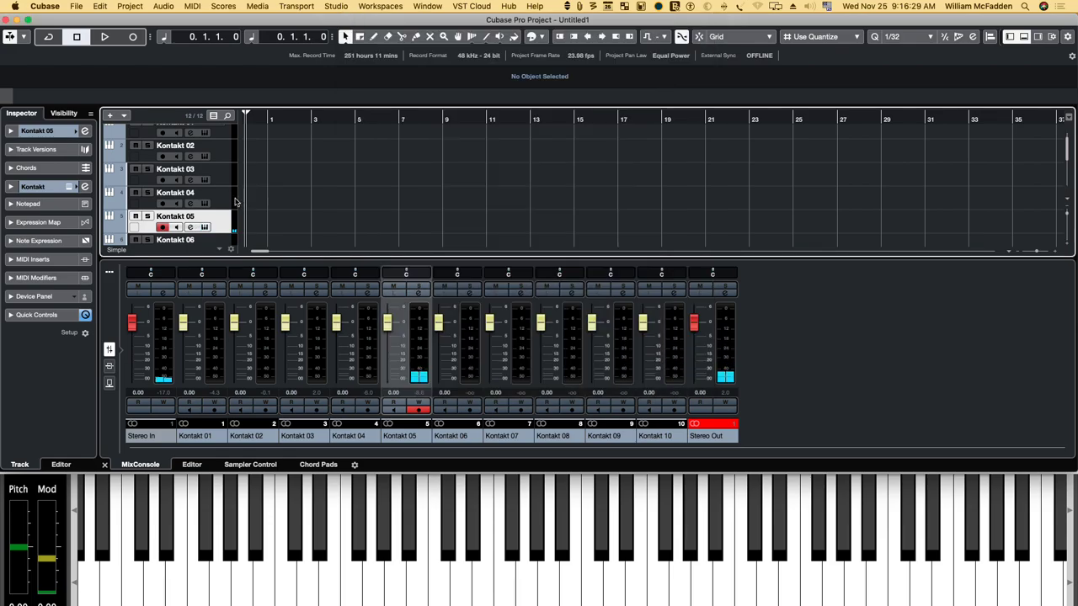
pyautogui.scroll(-3, 210, 215)
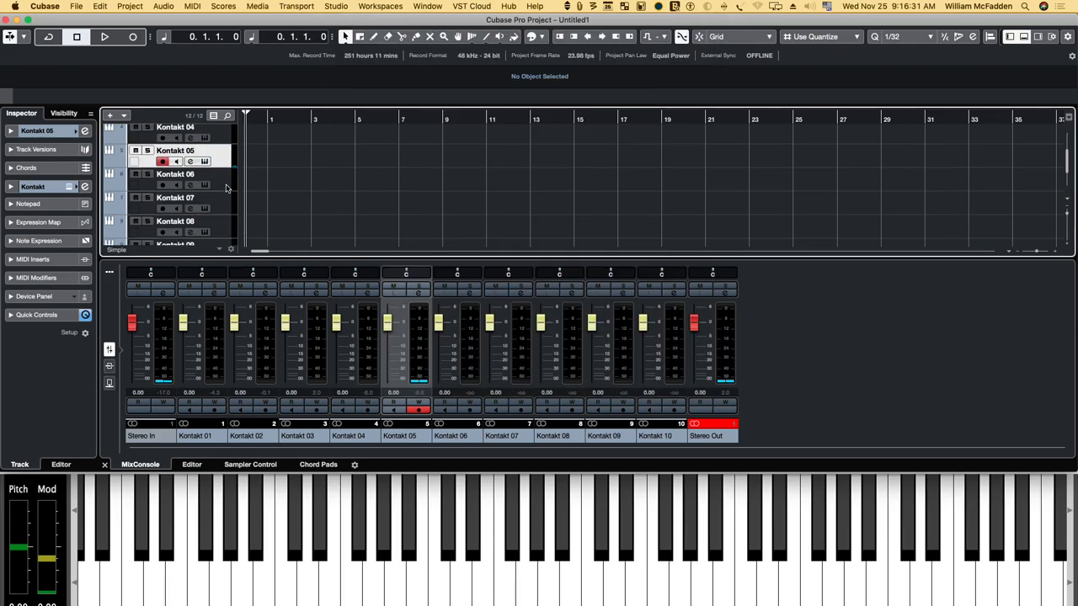
pyautogui.click(226, 187)
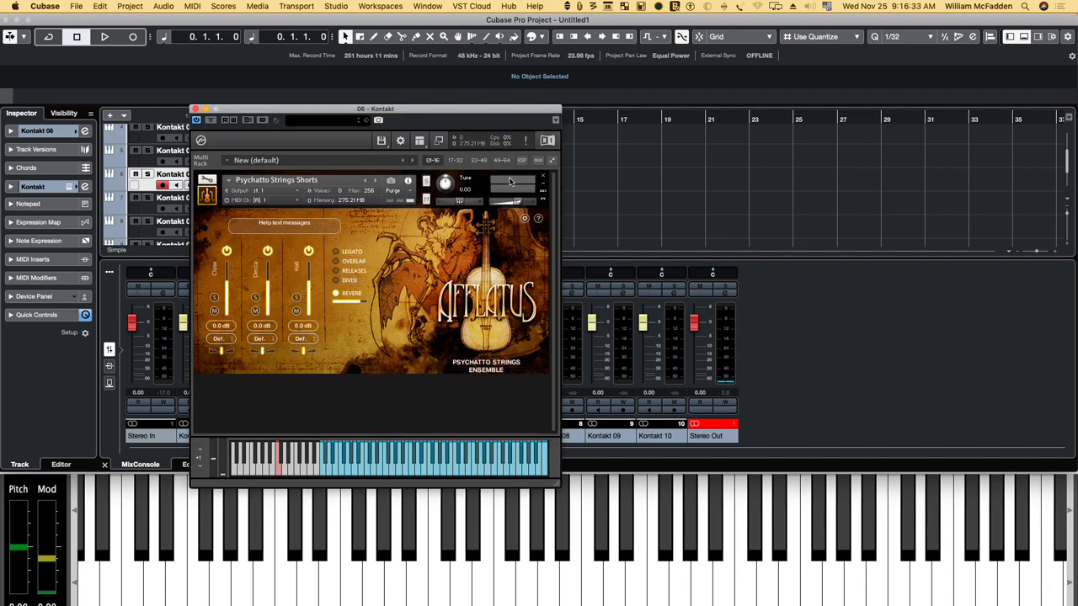
pyautogui.moveTo(311, 109); pyautogui.dragTo(372, 58)
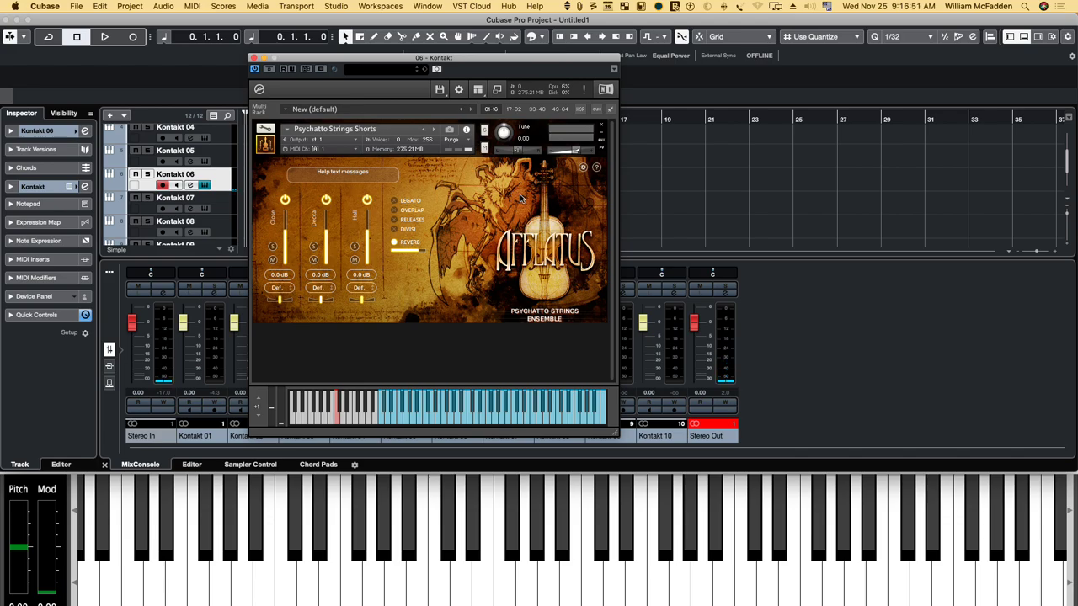
# Show the Psychatto mixer and Advanced Options; set release 816.9 ms and Vel. Dyn. Influencer 20.0 ms
pyautogui.click(584, 168)
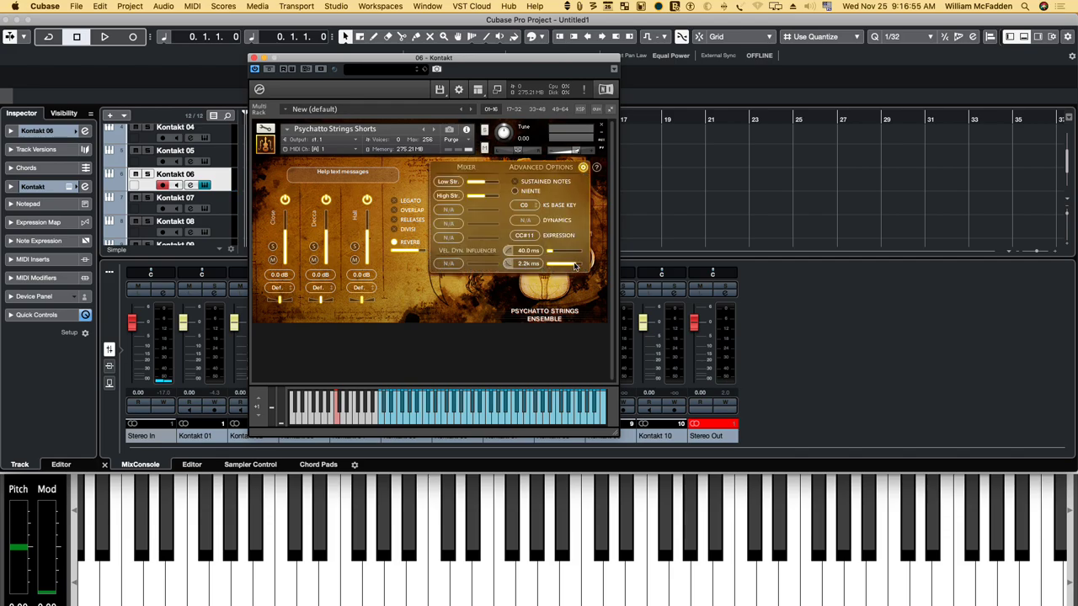
pyautogui.moveTo(581, 266); pyautogui.dragTo(556, 266)
pyautogui.moveTo(554, 254); pyautogui.dragTo(580, 254)
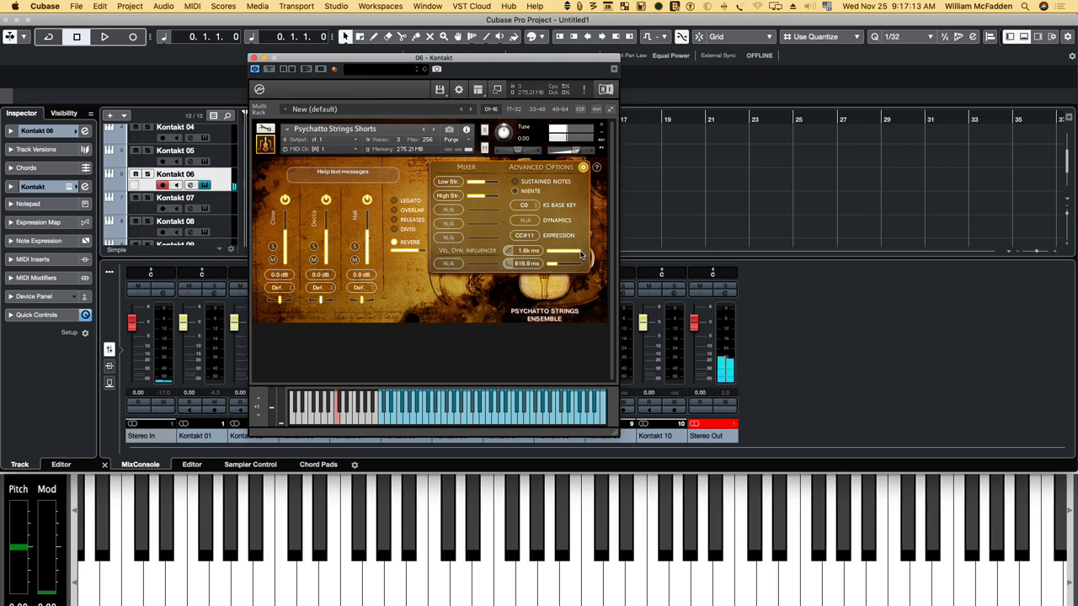
pyautogui.moveTo(580, 254); pyautogui.dragTo(547, 254)
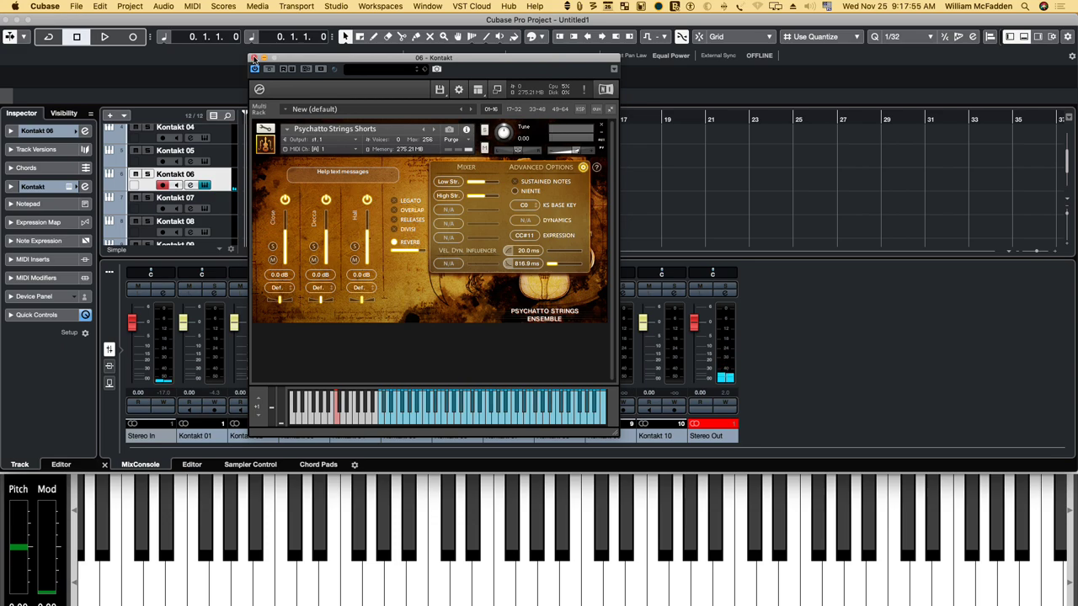
# Close Kontakt 06 and open Kontakt 07's Scene d'Amour Legato window, moved higher on screen
pyautogui.click(255, 58)
pyautogui.click(192, 207)
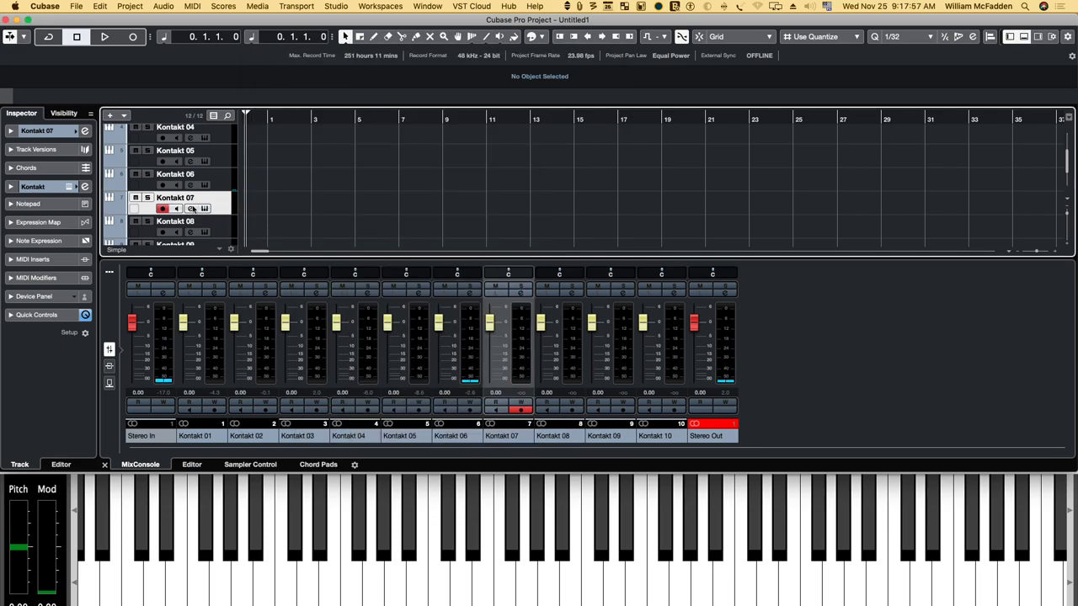
pyautogui.click(204, 209)
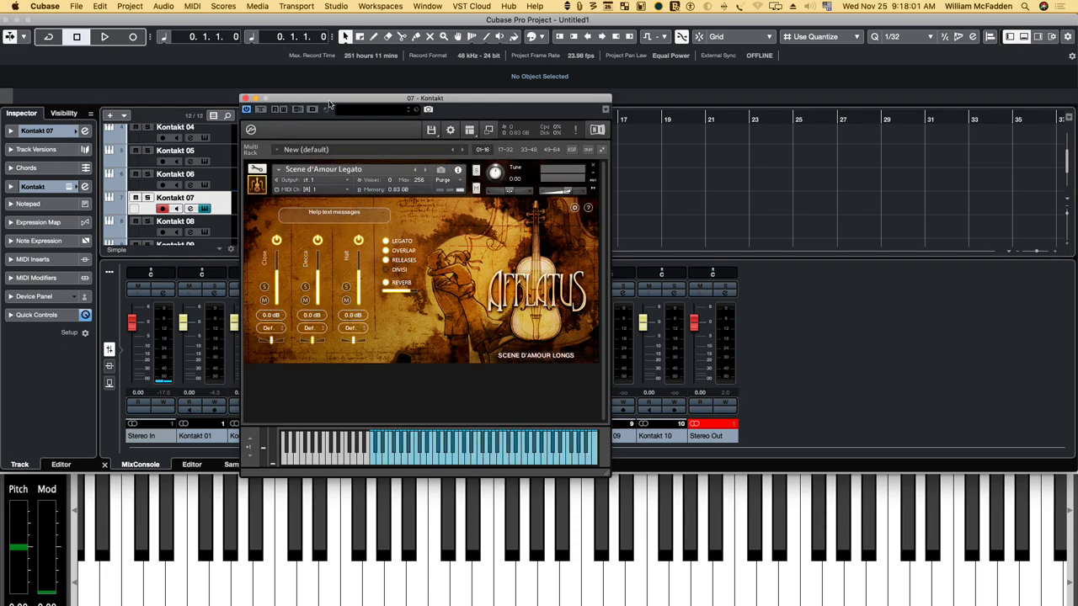
pyautogui.moveTo(329, 104); pyautogui.dragTo(341, 46)
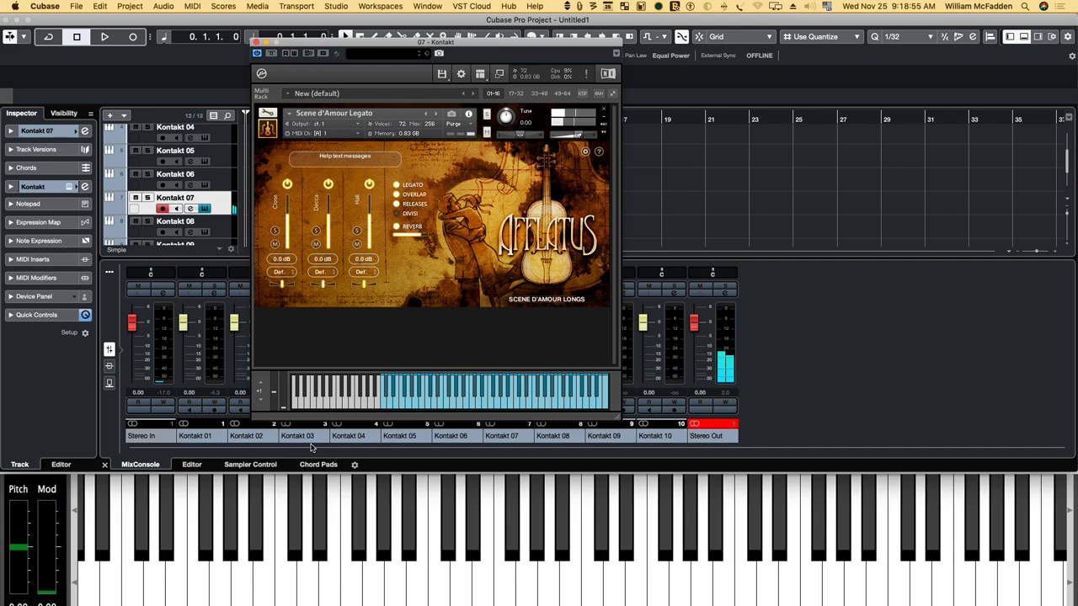
# Set sustained notes to Niente, adjust release, raise Vel. Dyn. Influencer to 380.7 ms, then close Kontakt 07
pyautogui.click(585, 151)
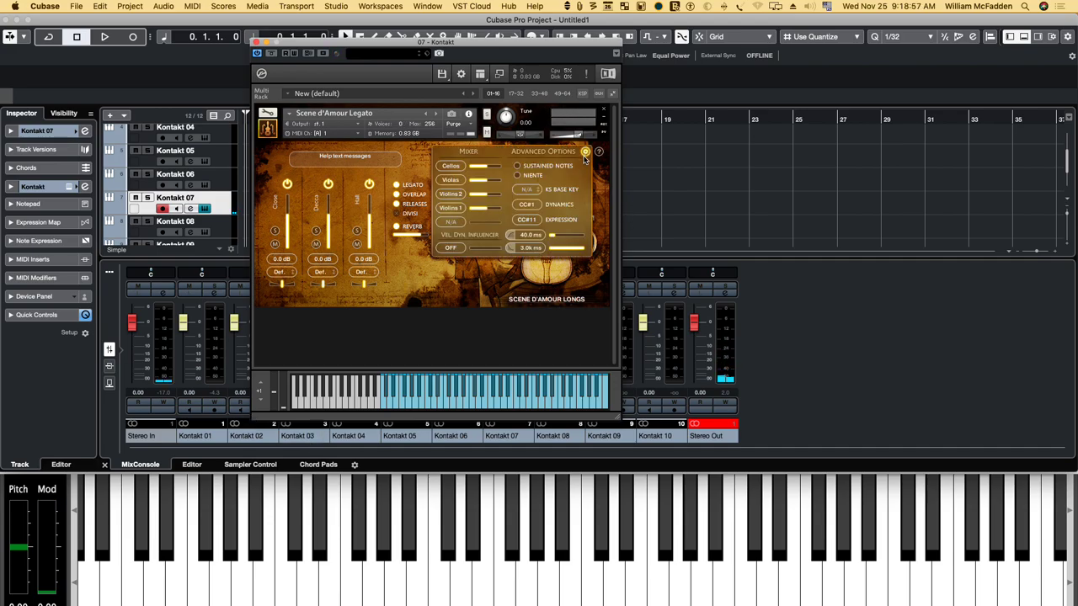
pyautogui.click(517, 175)
pyautogui.moveTo(583, 249)
pyautogui.mouseDown()
pyautogui.moveTo(568, 248)
pyautogui.moveTo(586, 245)
pyautogui.mouseUp()
pyautogui.moveTo(552, 235)
pyautogui.mouseDown()
pyautogui.moveTo(567, 243)
pyautogui.moveTo(552, 244)
pyautogui.mouseUp()
pyautogui.click(257, 41)
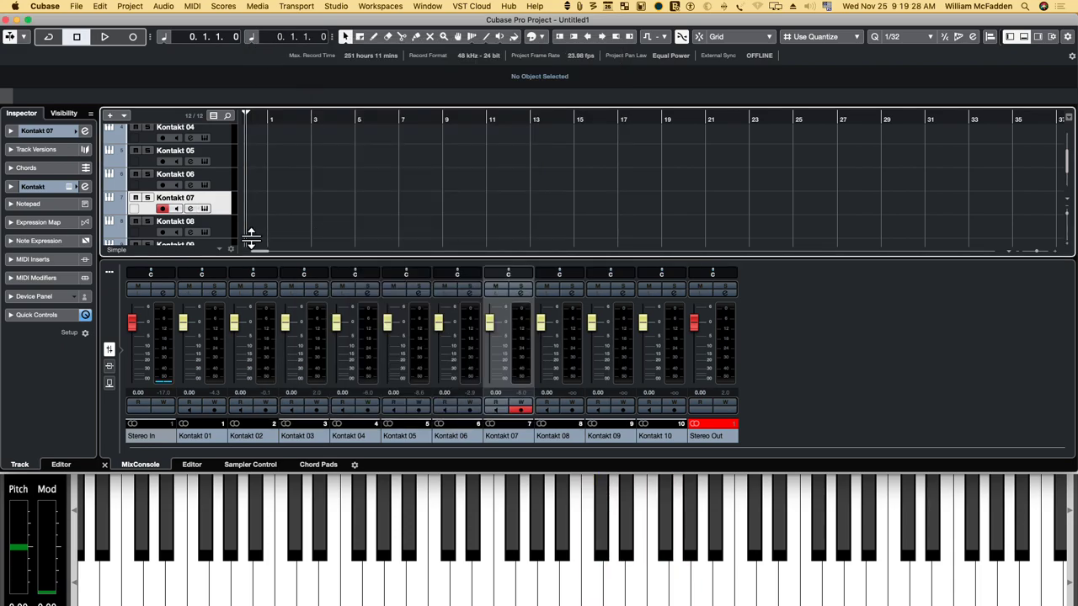
# Reopen the Kontakt 07 Scene d'Amour Legato window from its Edit Instrument button
pyautogui.click(204, 209)
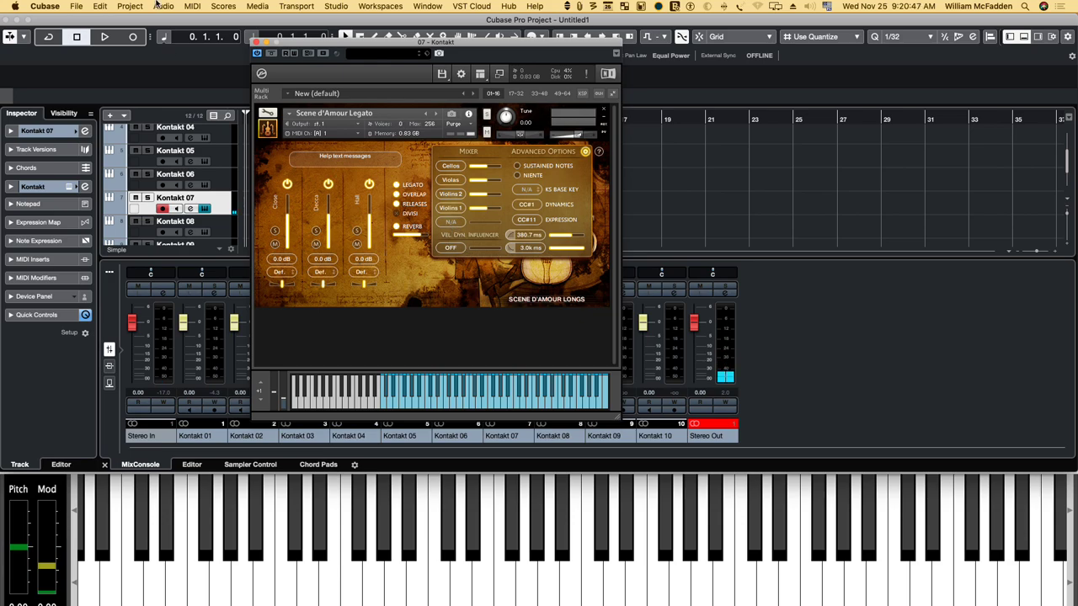
# Close Kontakt 07 and open Kontakt 08's Scene d'Amour Tenutos with its Mixer and Advanced Options panel
pyautogui.click(256, 42)
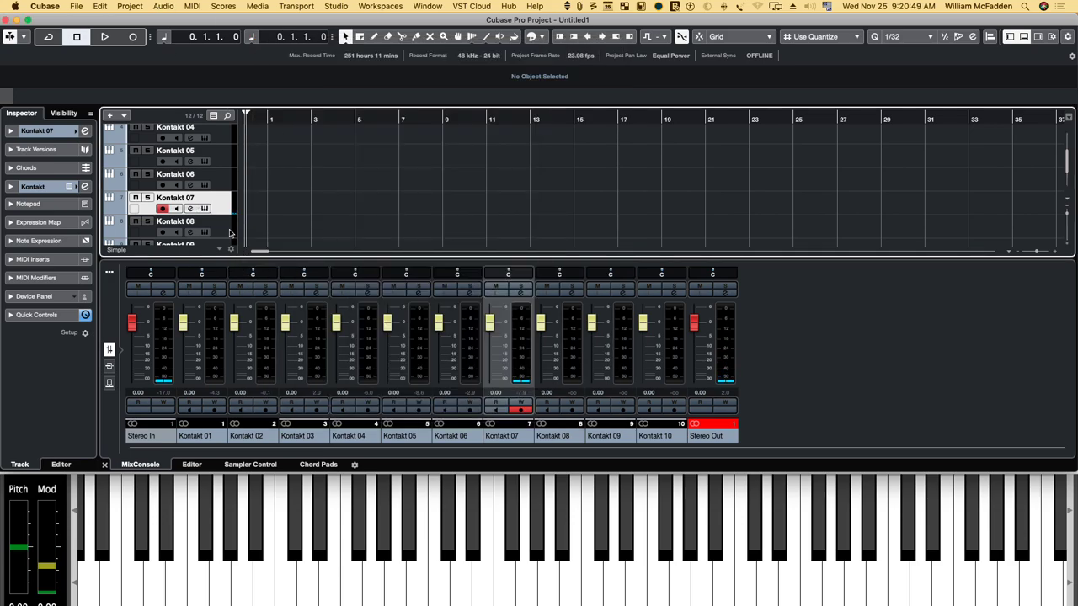
pyautogui.click(206, 234)
pyautogui.click(204, 233)
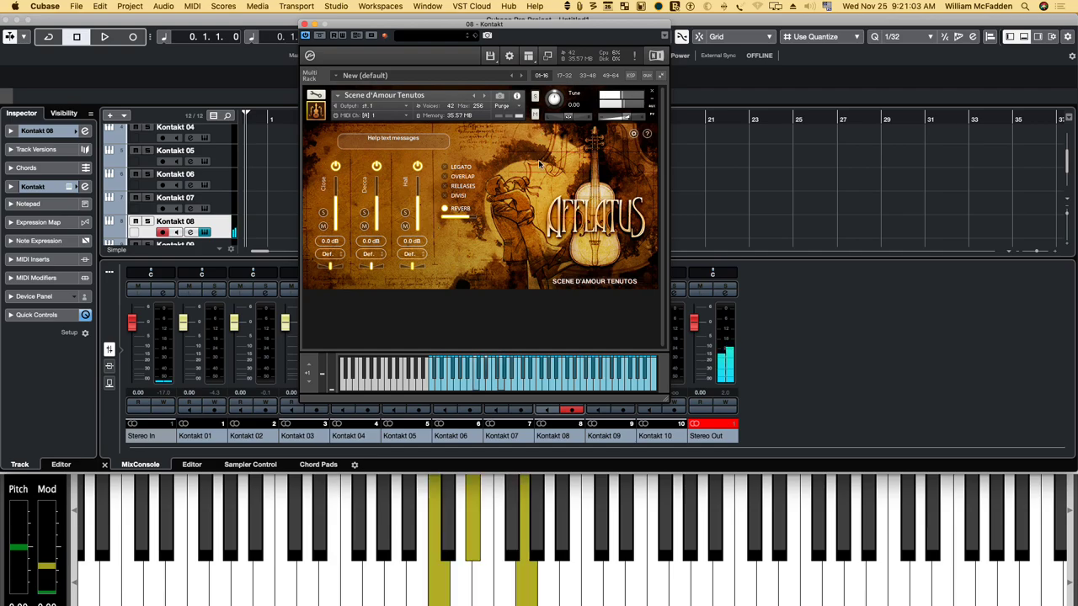
pyautogui.click(632, 134)
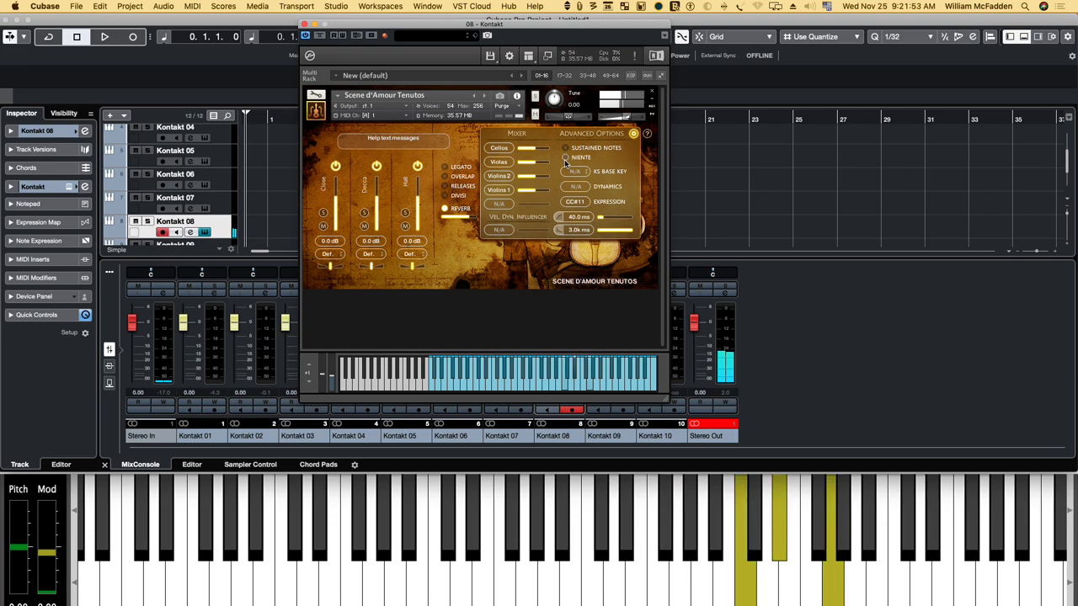
# Choose Niente for sustained notes, return release to 3.0k ms, and set Vel. Dyn. Influencer to 20.0 ms
pyautogui.click(564, 158)
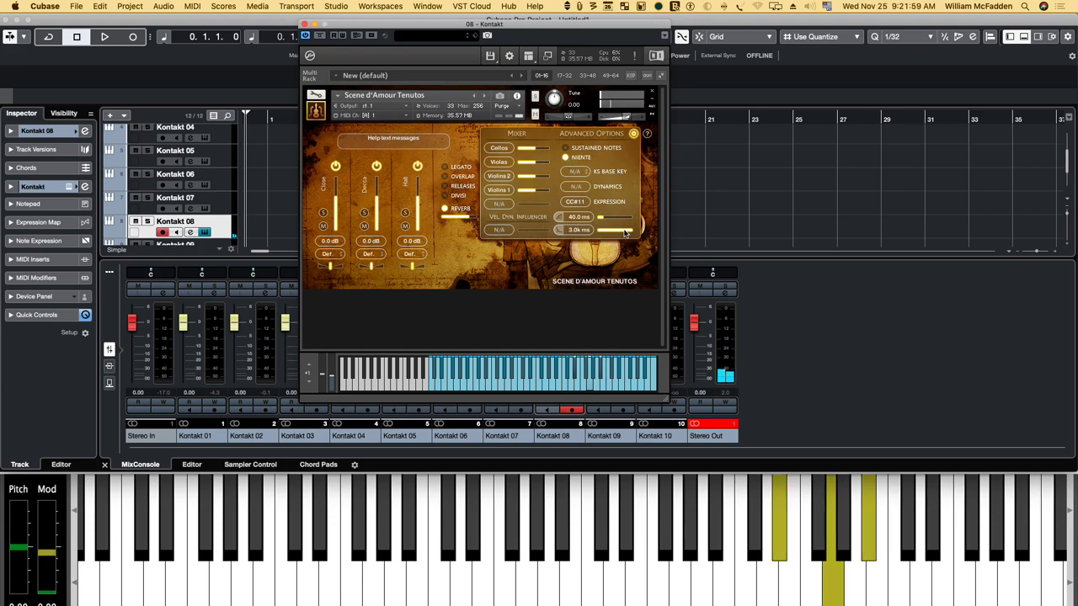
pyautogui.moveTo(624, 229); pyautogui.dragTo(595, 229)
pyautogui.keyDown('super'); pyautogui.click(595, 229); pyautogui.keyUp('super')
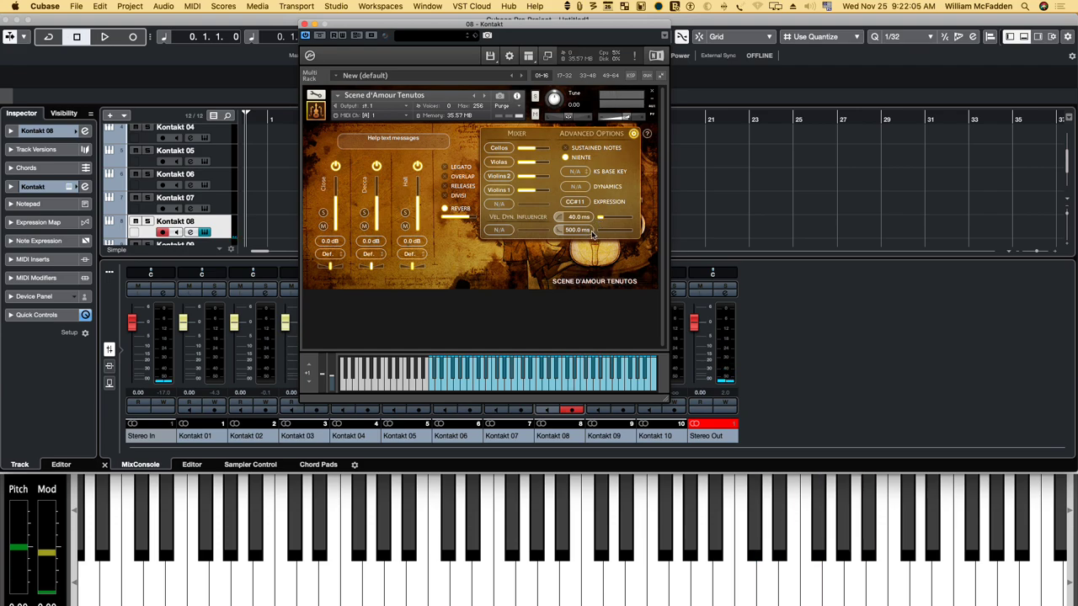
pyautogui.moveTo(614, 235)
pyautogui.mouseDown()
pyautogui.moveTo(663, 242)
pyautogui.moveTo(600, 237)
pyautogui.mouseUp()
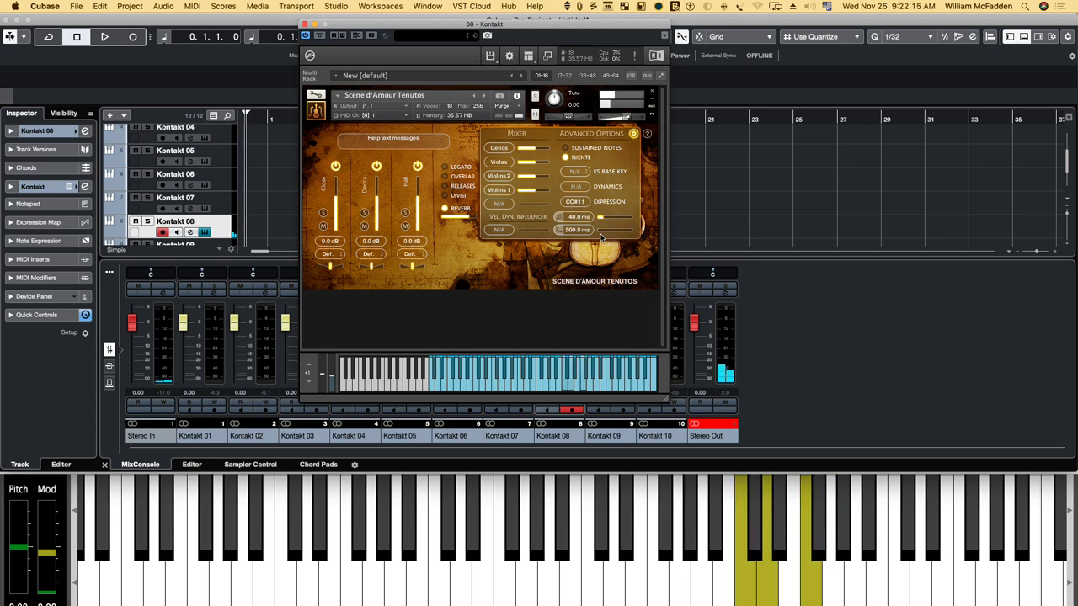
pyautogui.moveTo(600, 237); pyautogui.dragTo(653, 241)
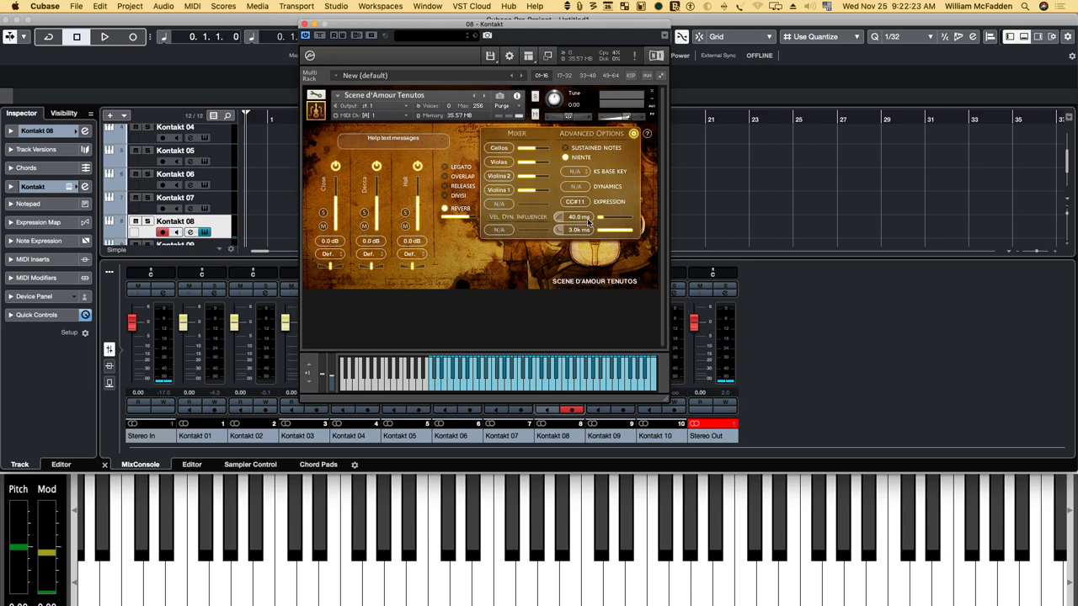
pyautogui.moveTo(603, 219); pyautogui.dragTo(630, 224)
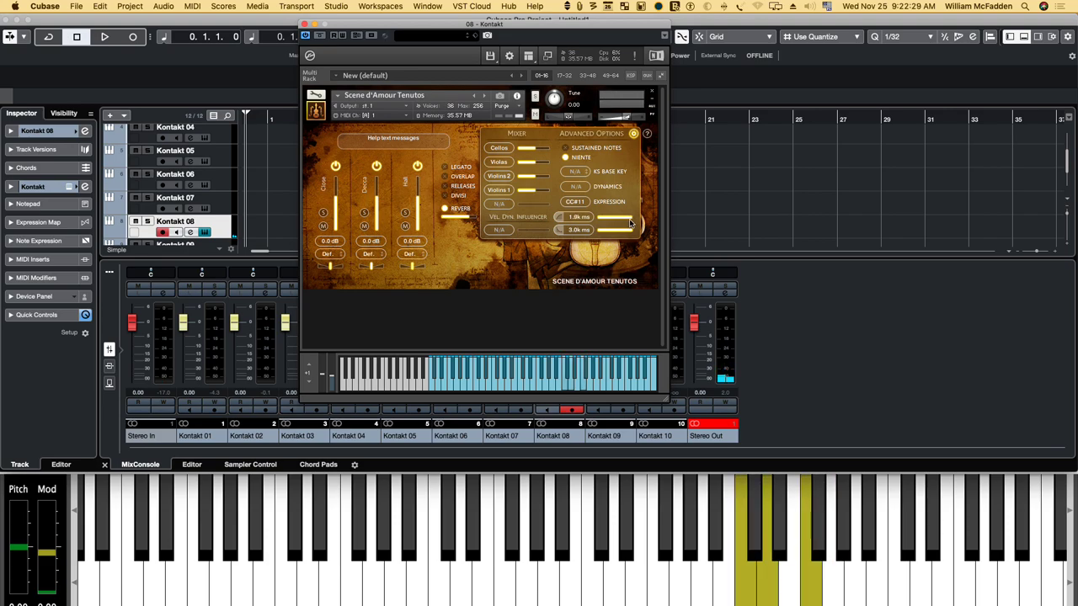
pyautogui.moveTo(630, 223); pyautogui.dragTo(596, 222)
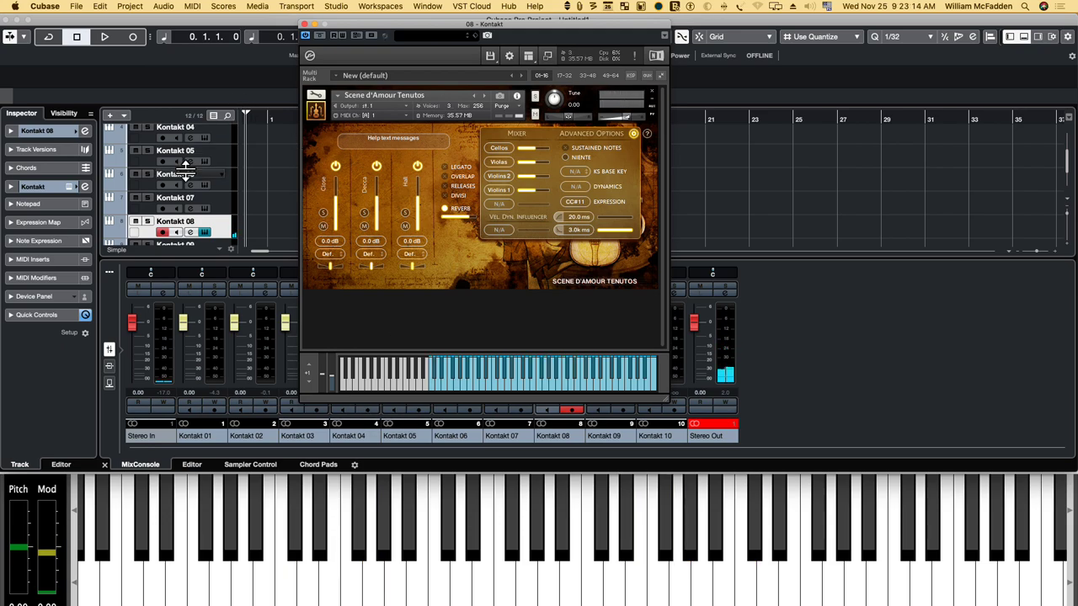
# Open Kontakt 09's SulPont Strings KS in place of Kontakt 08 and keyswitch it to Tremolo
pyautogui.scroll(-3, 198, 173)
pyautogui.click(230, 187)
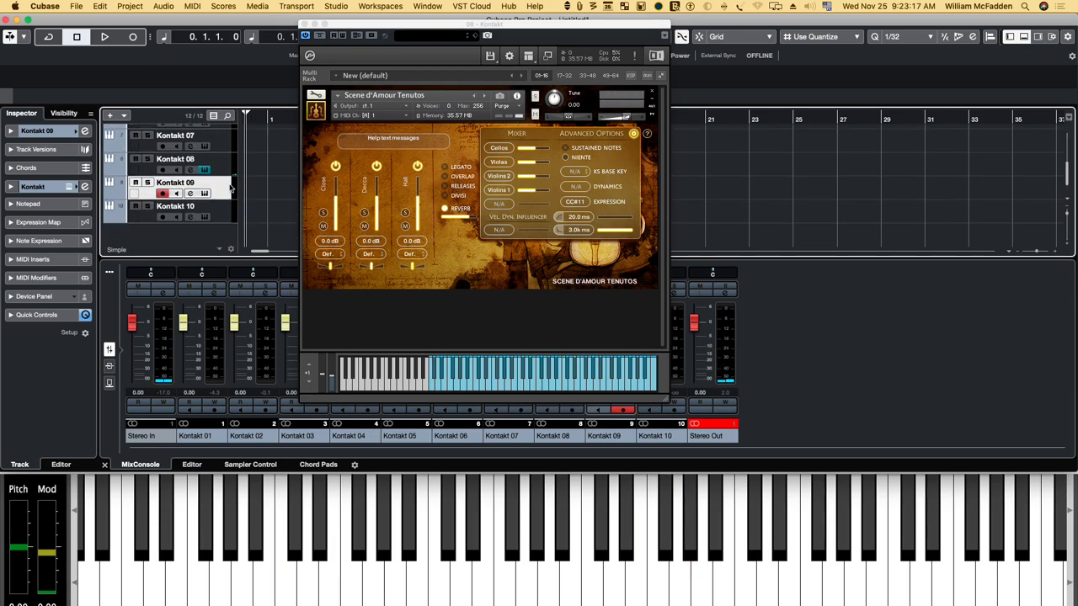
pyautogui.click(204, 193)
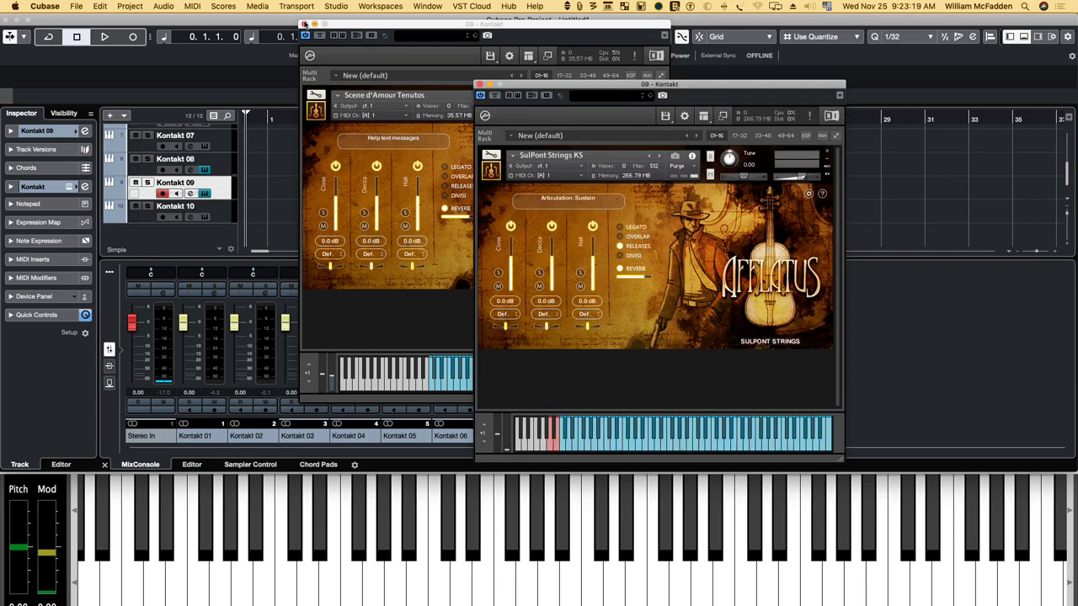
pyautogui.click(306, 25)
pyautogui.moveTo(549, 87); pyautogui.dragTo(350, 41)
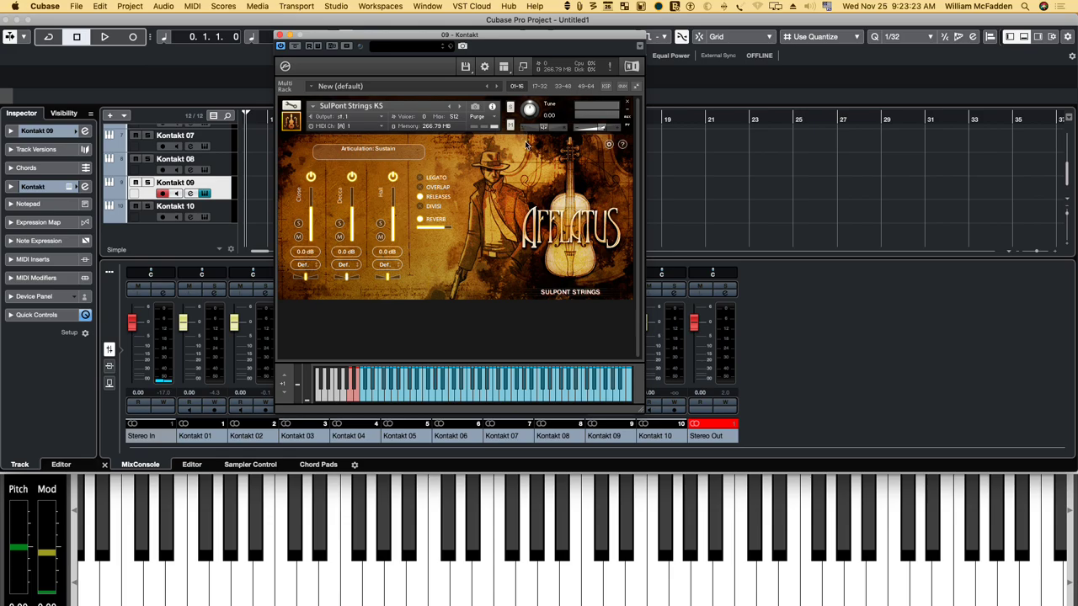
pyautogui.click(350, 393)
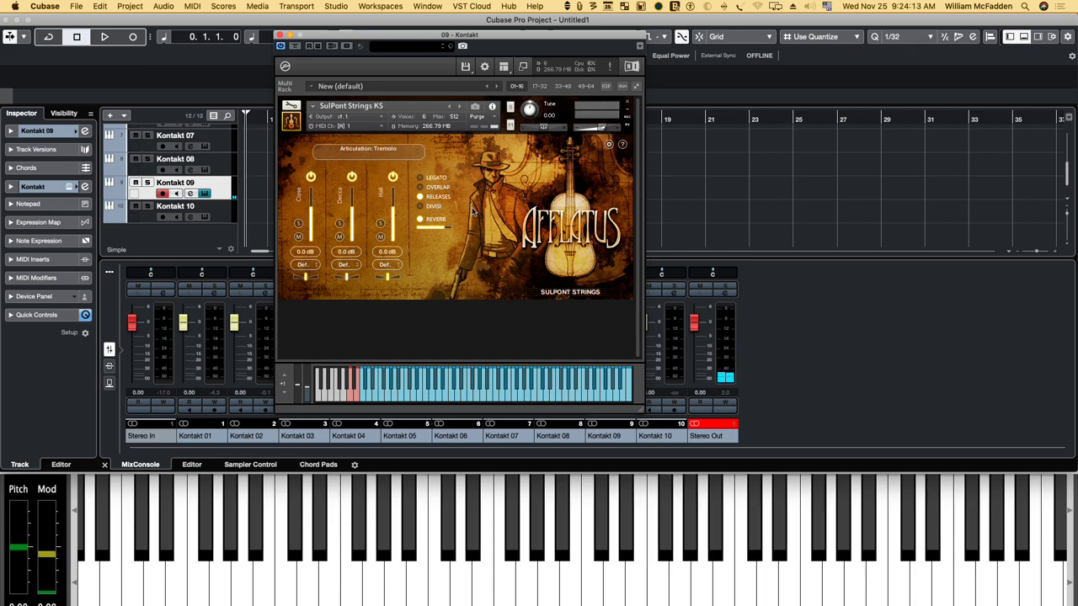
# Close Kontakt 09 and open Kontakt 10's The Mouse Strings Pizzicato instrument
pyautogui.click(280, 35)
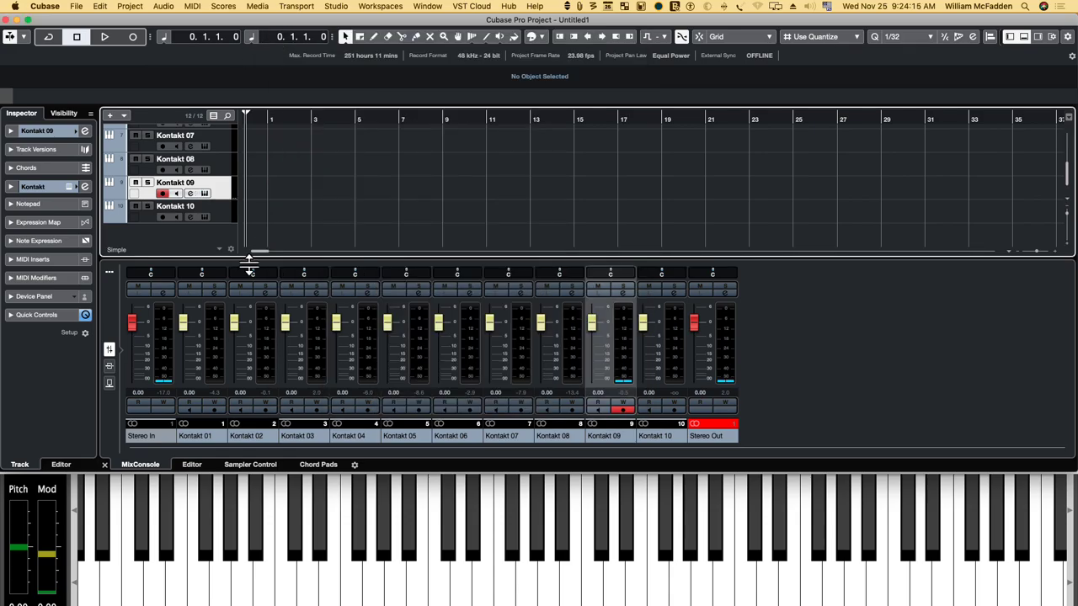
pyautogui.click(223, 217)
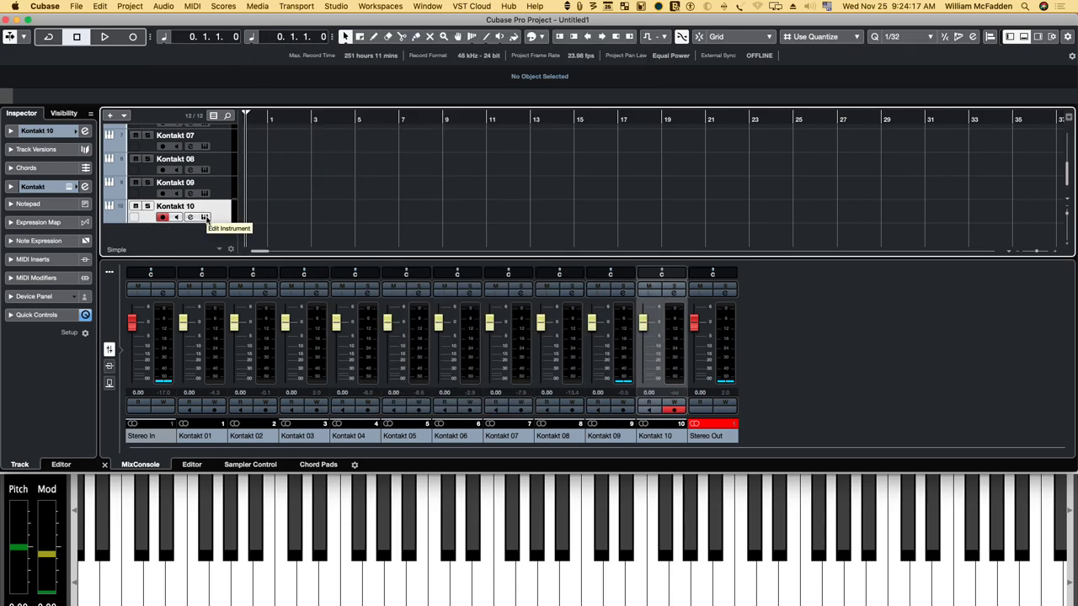
pyautogui.click(204, 217)
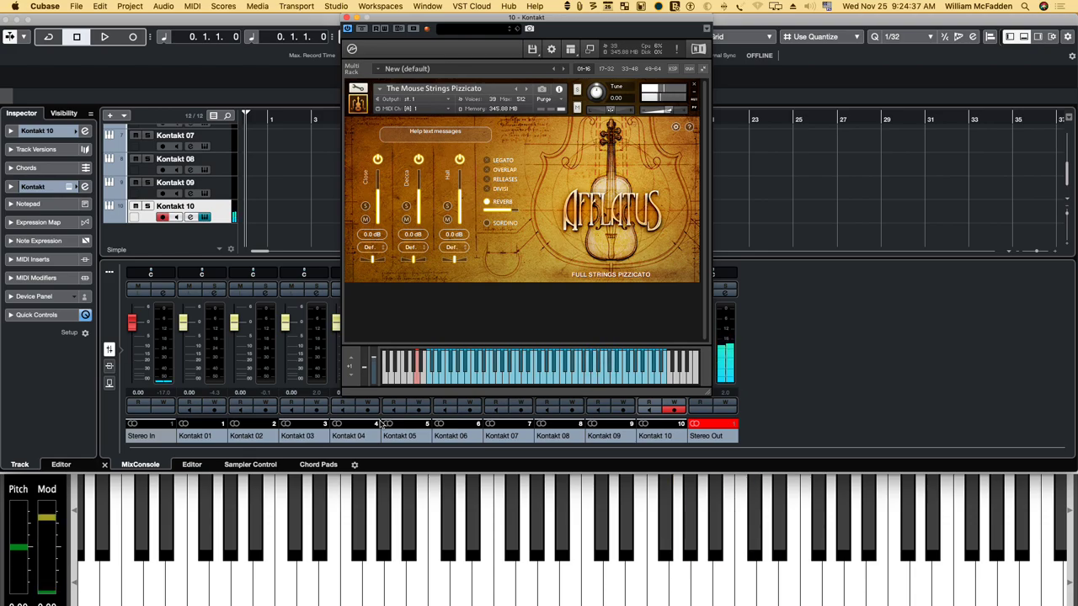
# In the pizzicato Advanced Options, choose Niente and set Violins 2 to 6.9 dB, Violins 1 to 8.7 dB
pyautogui.click(675, 127)
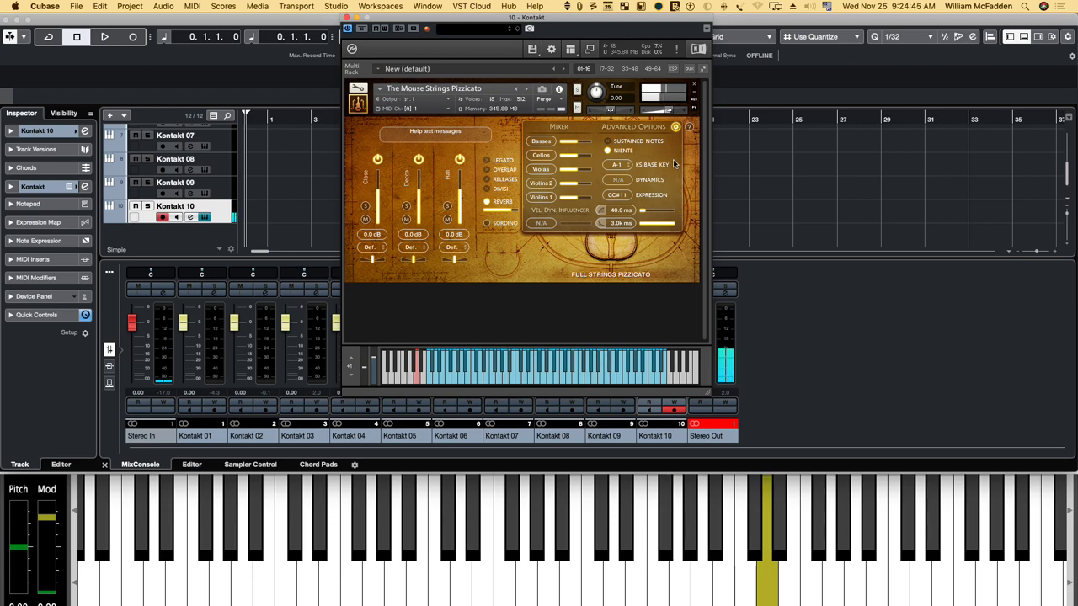
pyautogui.click(608, 151)
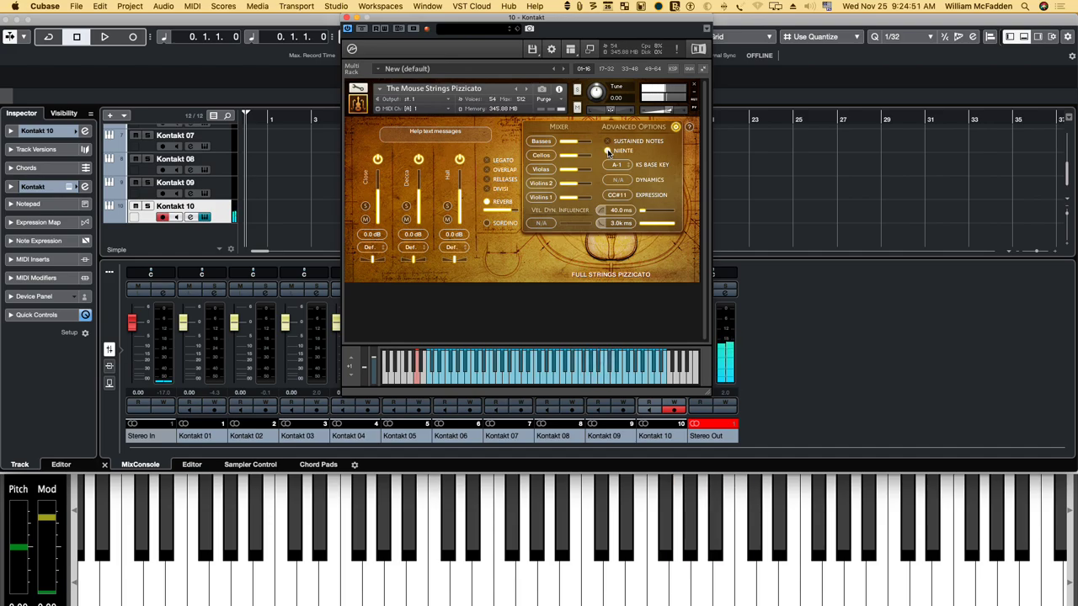
pyautogui.click(578, 185)
pyautogui.moveTo(578, 185); pyautogui.dragTo(584, 190)
pyautogui.click(586, 200)
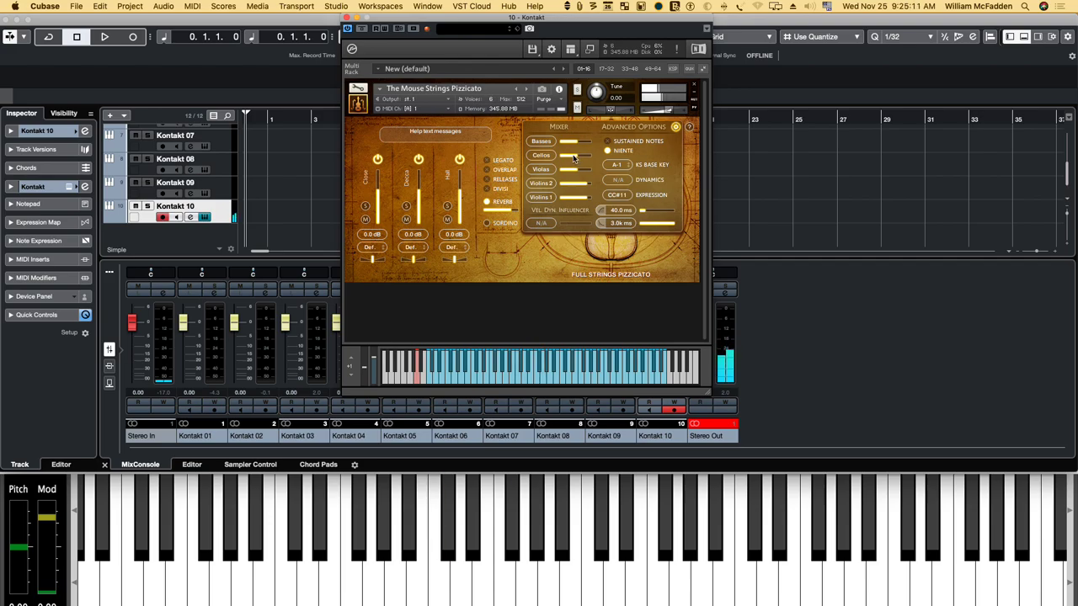
# Raise the Cellos and Basses mixer levels to 12.0 dB
pyautogui.moveTo(575, 154); pyautogui.dragTo(595, 161)
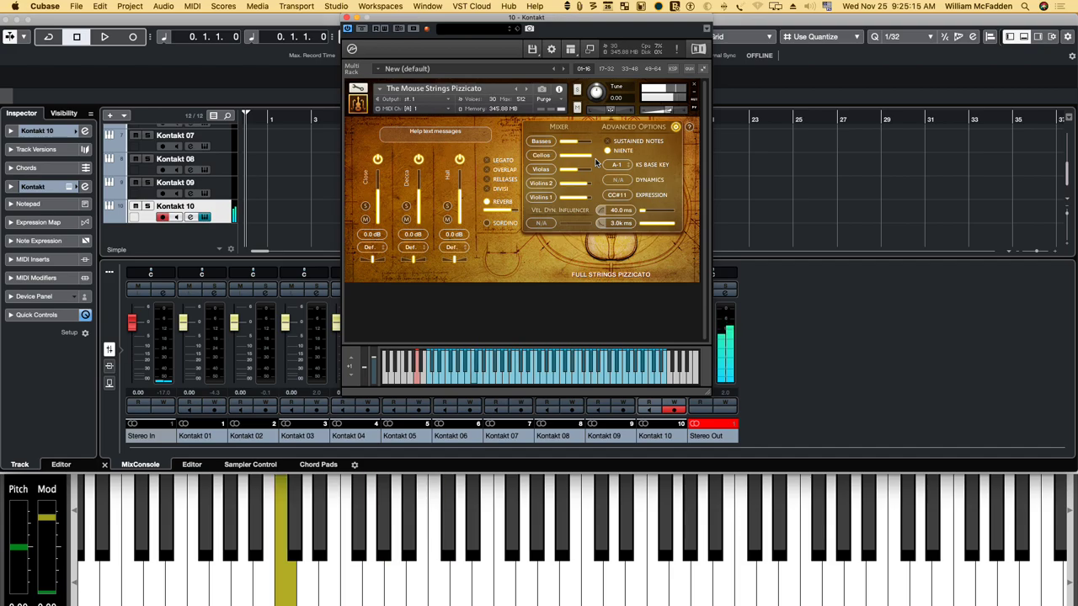
pyautogui.moveTo(585, 154)
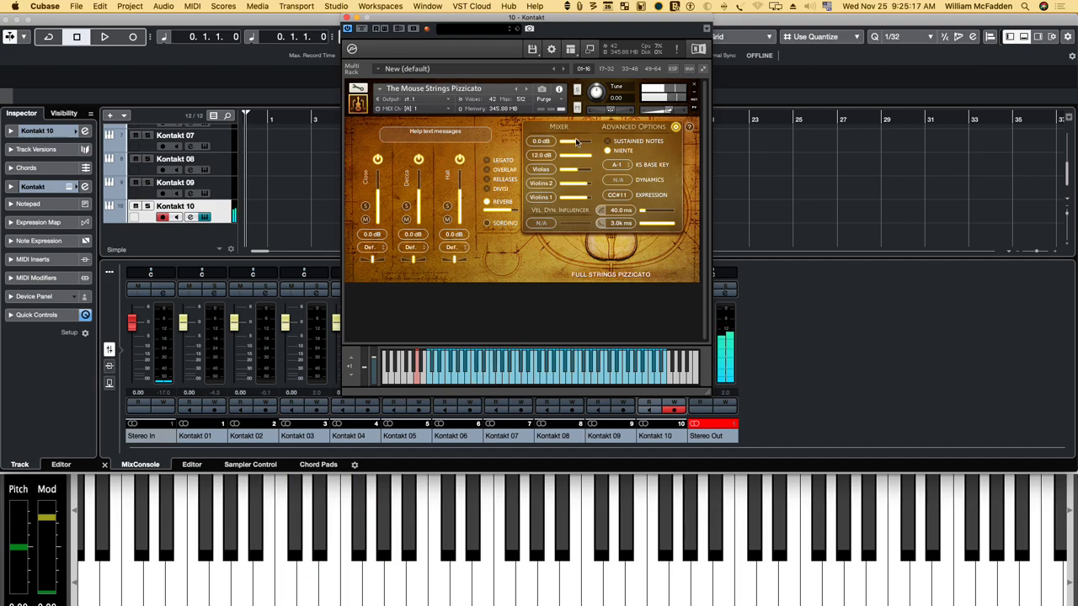
pyautogui.moveTo(579, 142); pyautogui.dragTo(592, 143)
# Cmd-click the Basses, Cellos, Violas, Violins 2 and Violins 1 sliders to return each to 0.0 dB
pyautogui.click(579, 141)
pyautogui.click(577, 155)
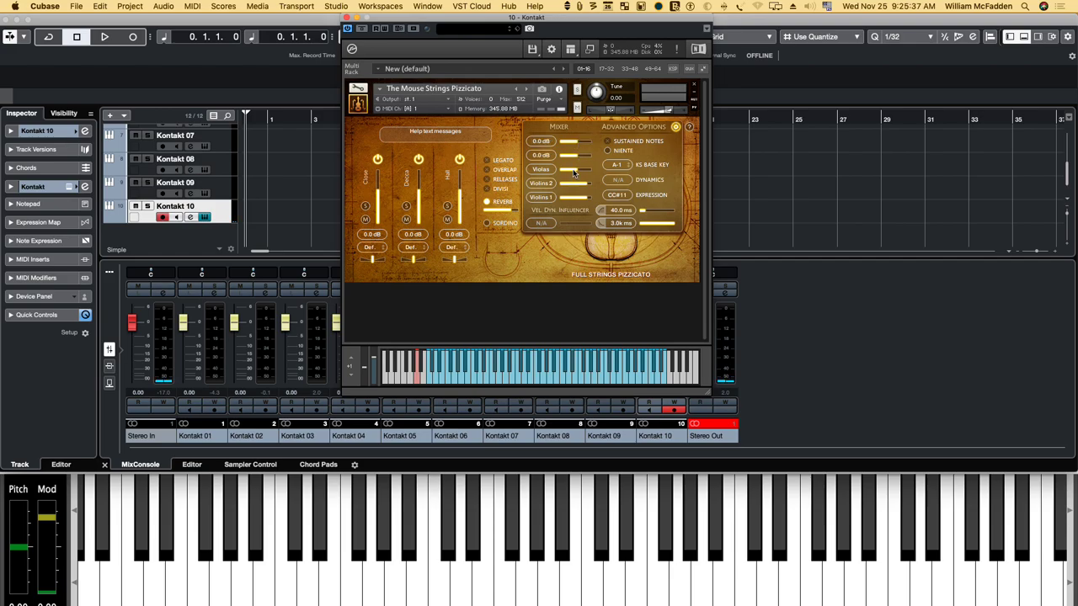
pyautogui.click(574, 171)
pyautogui.click(572, 184)
pyautogui.click(570, 197)
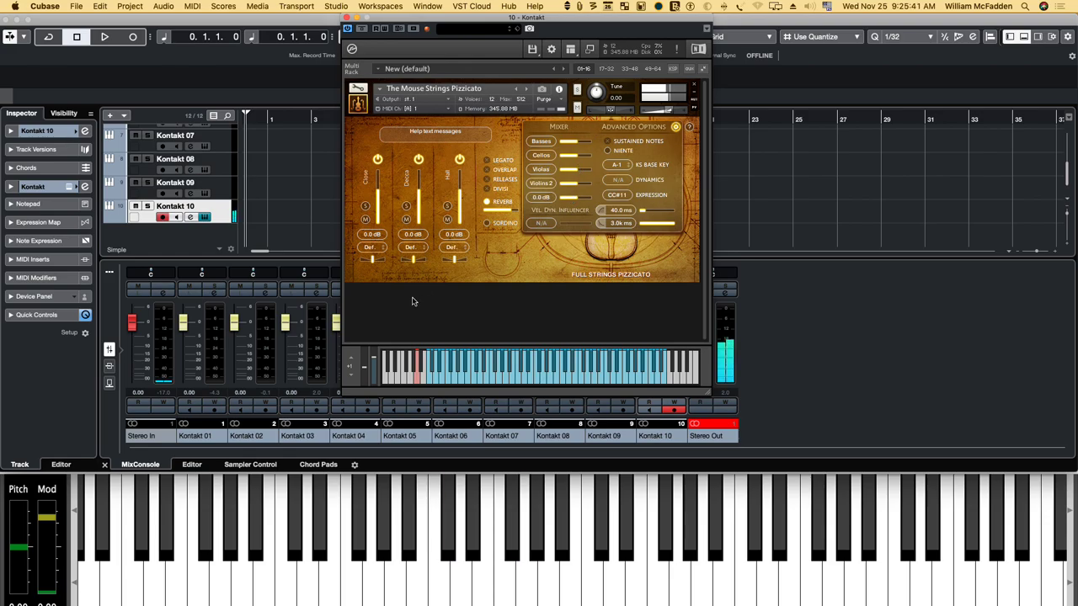